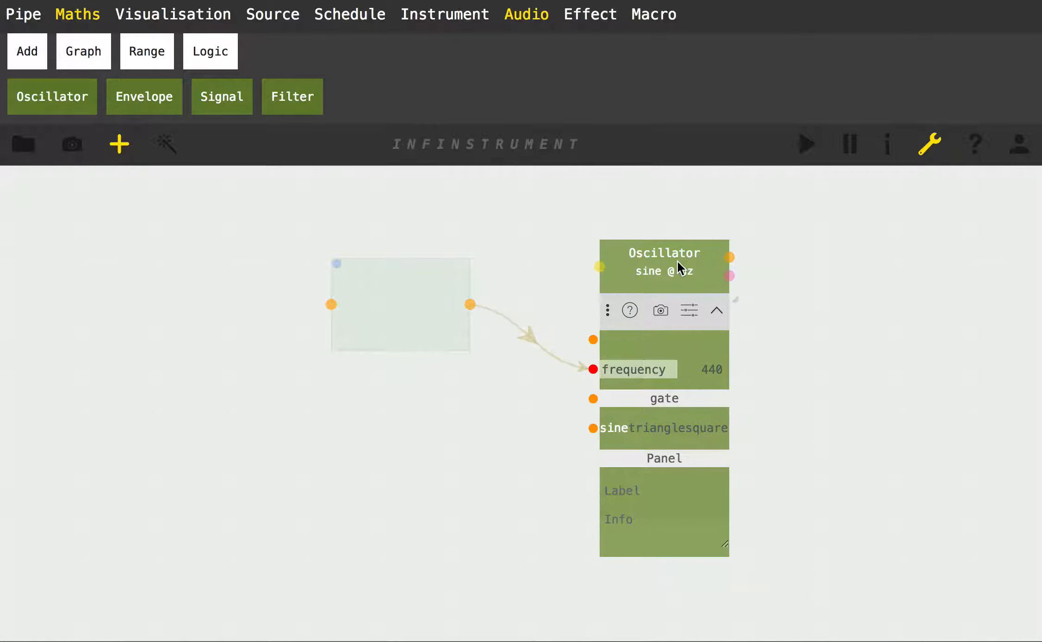
Add a Counter source wired into the graph's input, expand its settings and place it beside the graph's upper edge
left_click(273, 15)
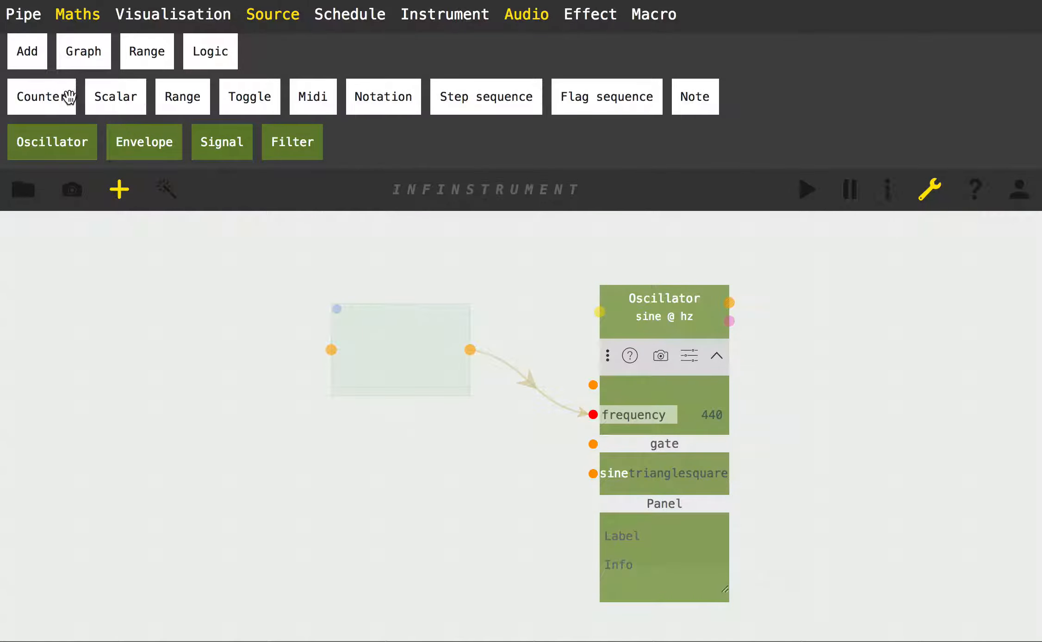
left_click_drag(54, 98, 332, 350)
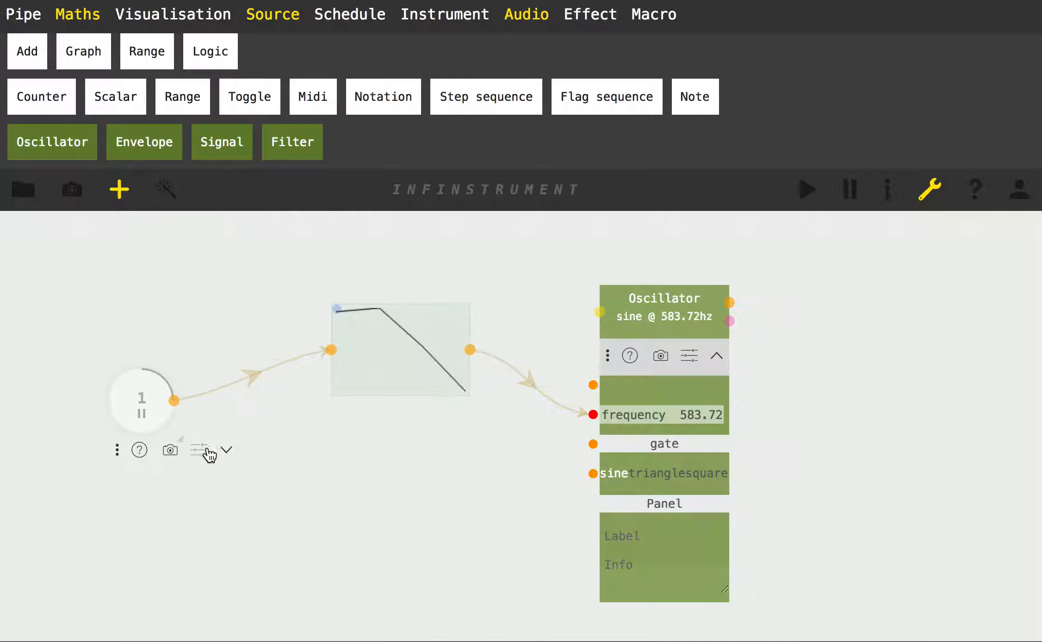
left_click(199, 451)
left_click_drag(117, 450, 104, 329)
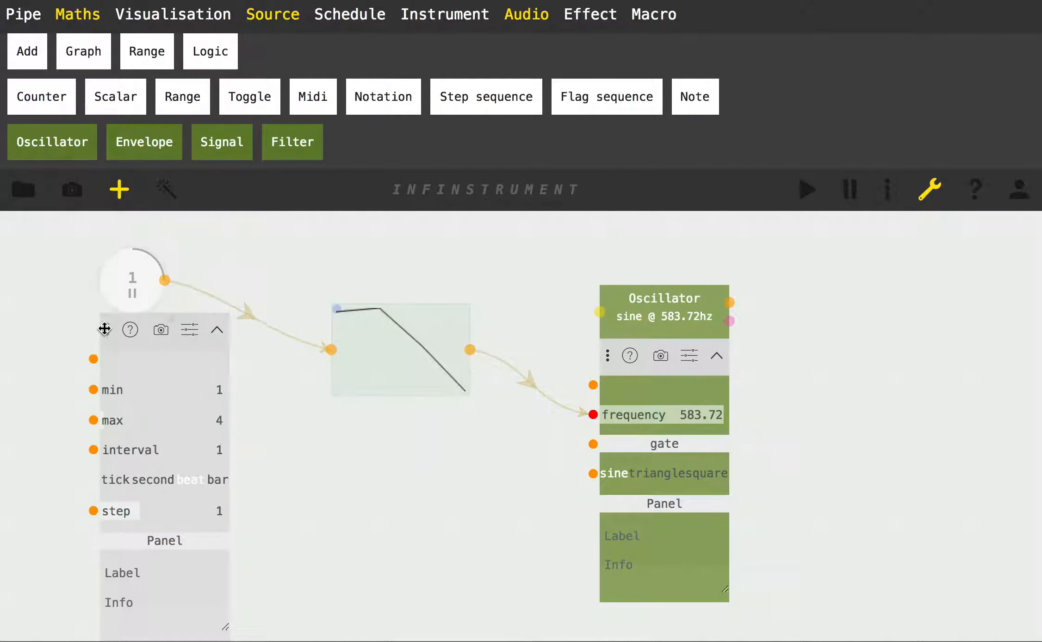
Set the counter's min to 0.1, max to about 38.67 and step to 0.1
left_click(139, 397)
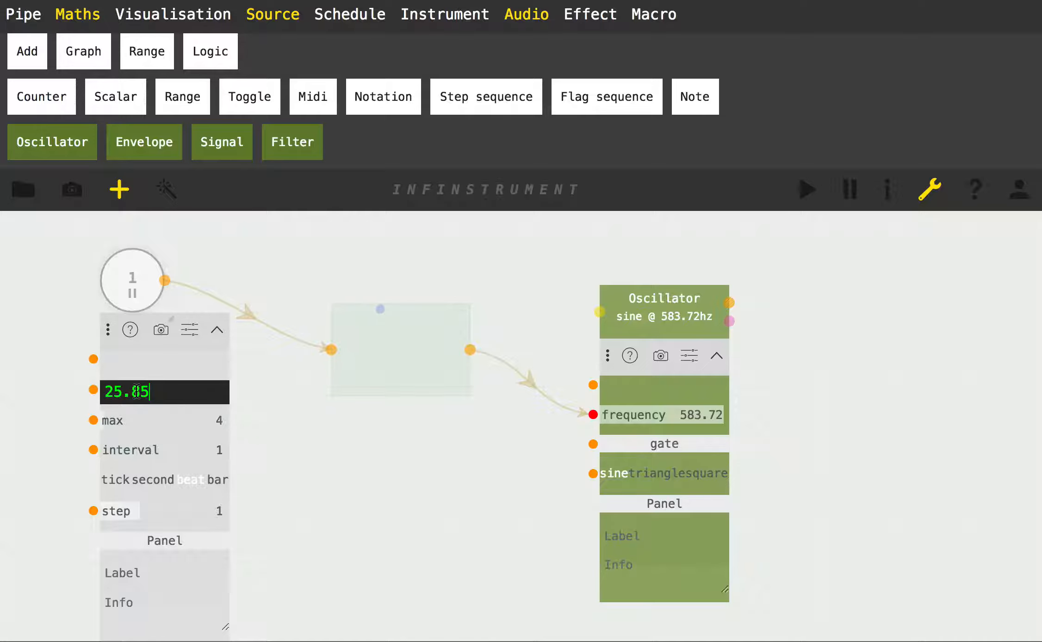
type("0.1")
key("Return")
left_click(142, 416)
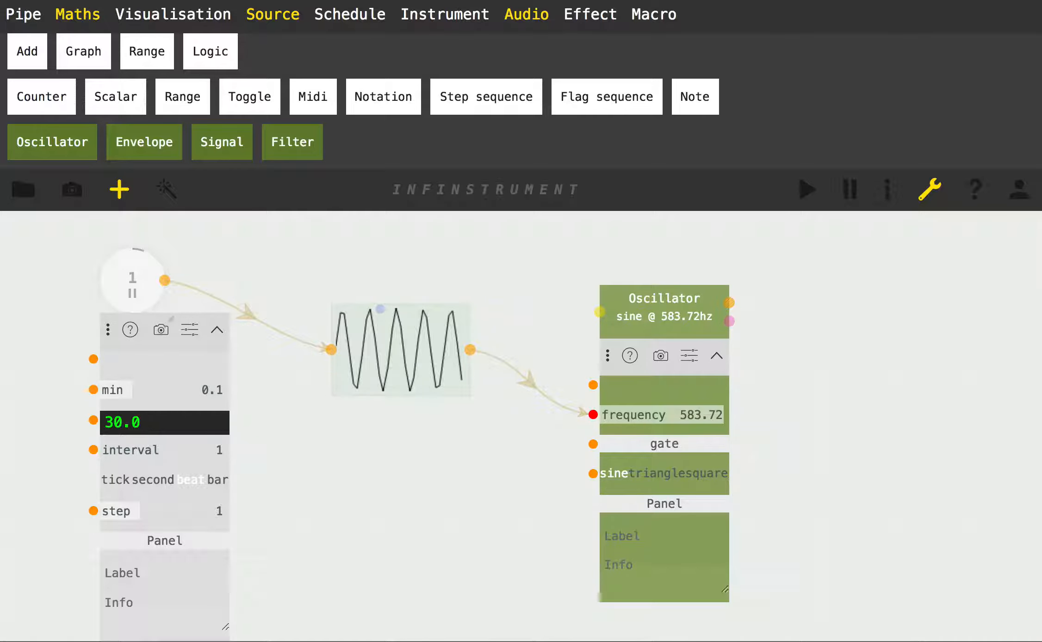
type("13.5")
key("Return")
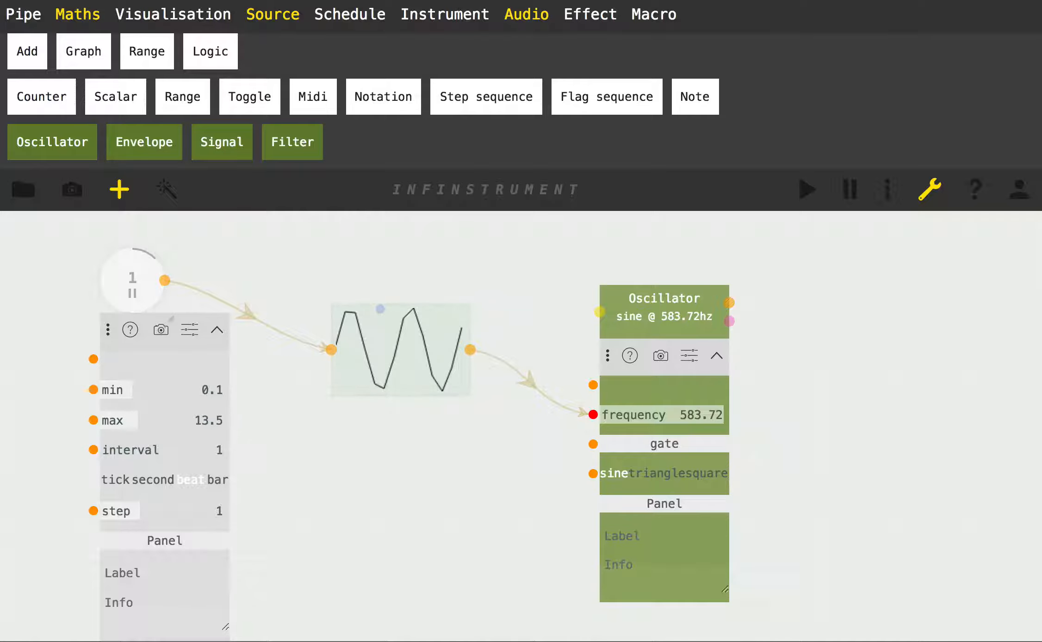
mouse_move(137, 416)
left_mouse_down()
mouse_move(197, 419)
mouse_move(151, 423)
left_mouse_up()
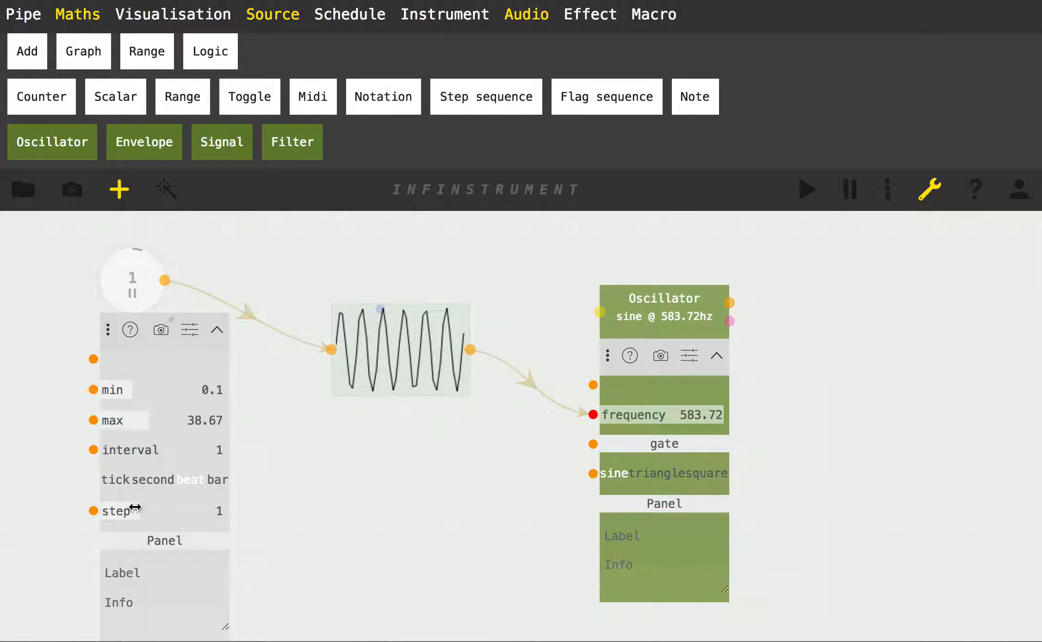
left_click_drag(135, 507, 108, 511)
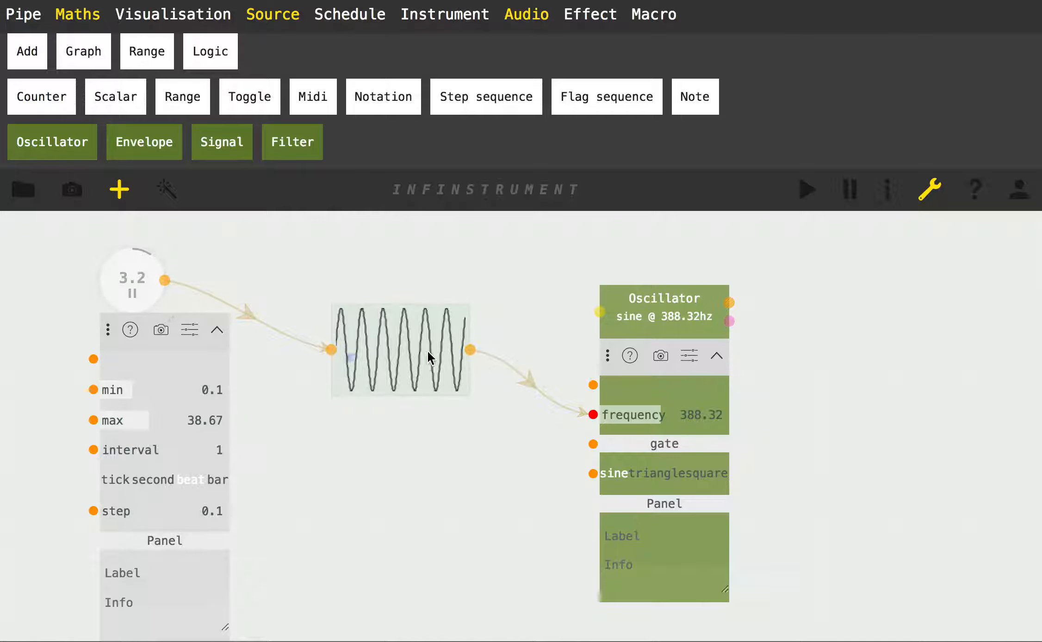
Switch the graph's function to wiggle, then resize and reposition the graph and move the oscillator farther from it
left_click(458, 414)
left_click(448, 444)
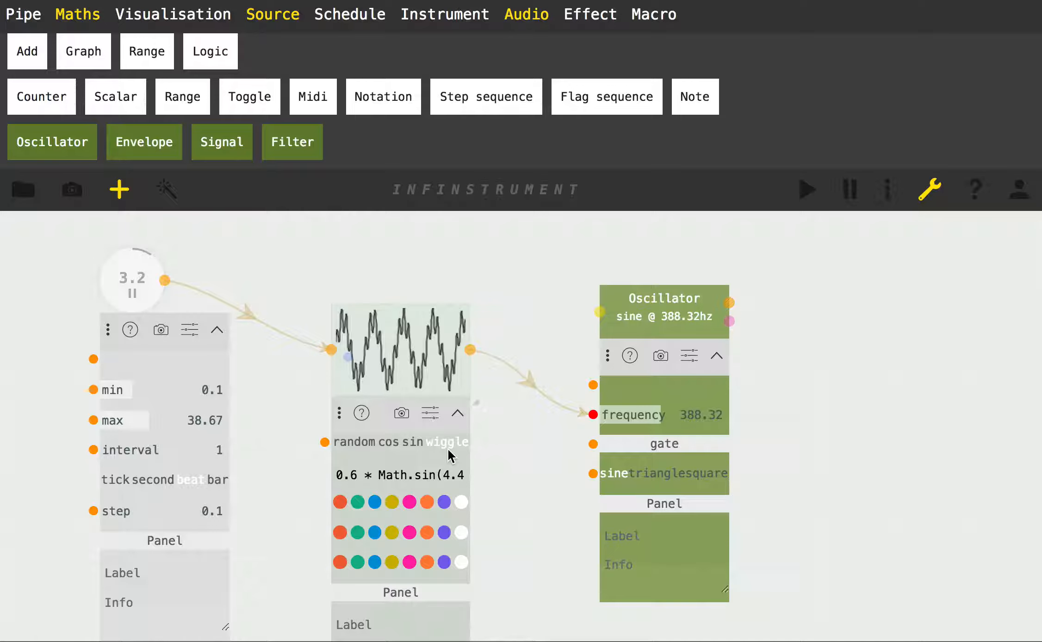
left_click_drag(479, 399, 552, 421)
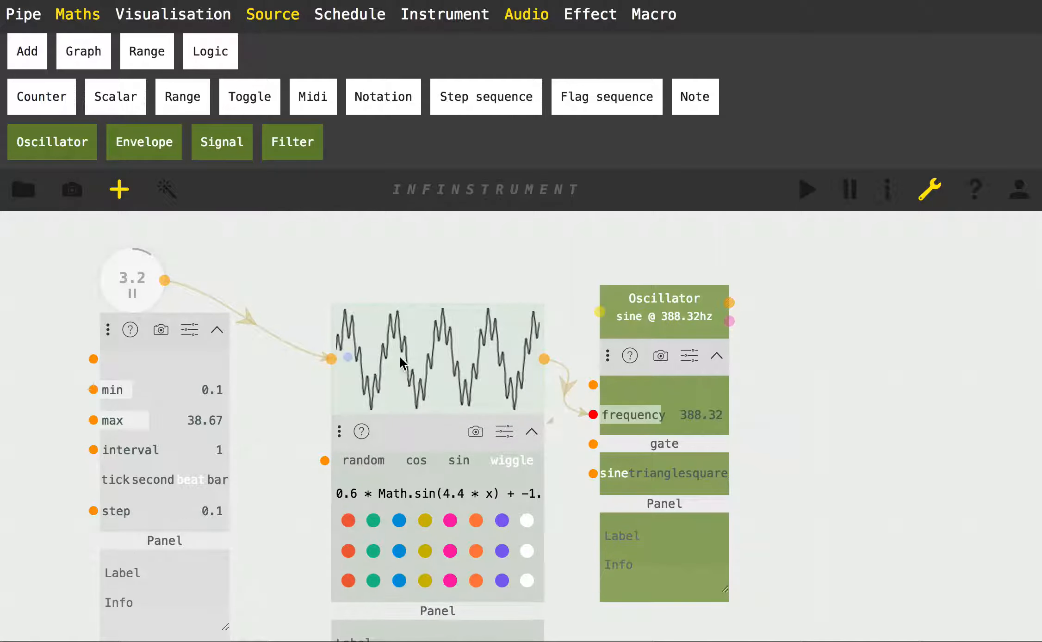
left_click_drag(401, 358, 379, 330)
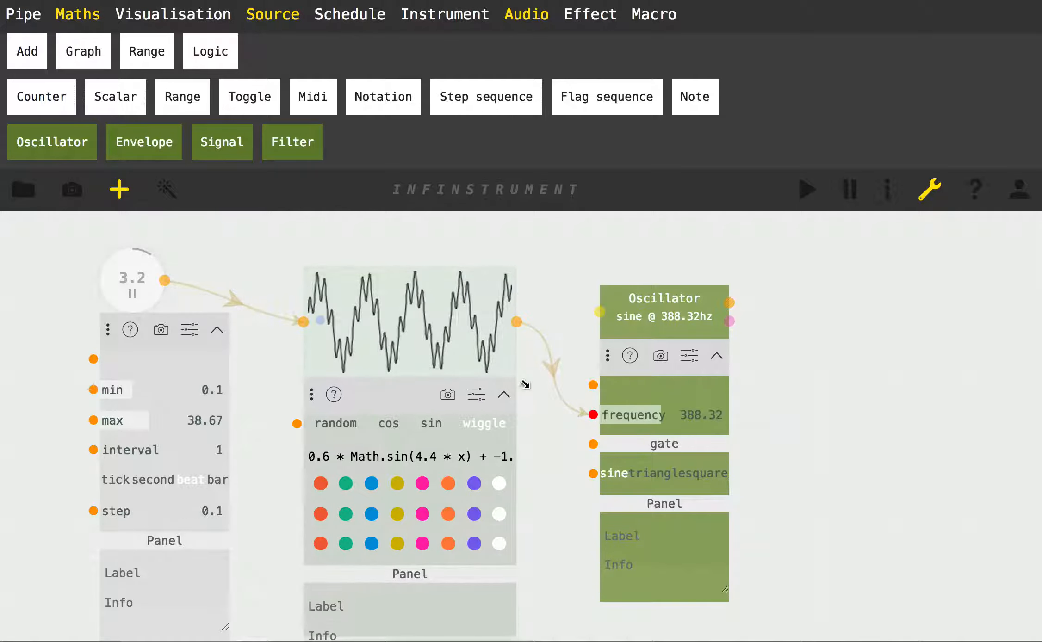
left_click_drag(526, 384, 554, 343)
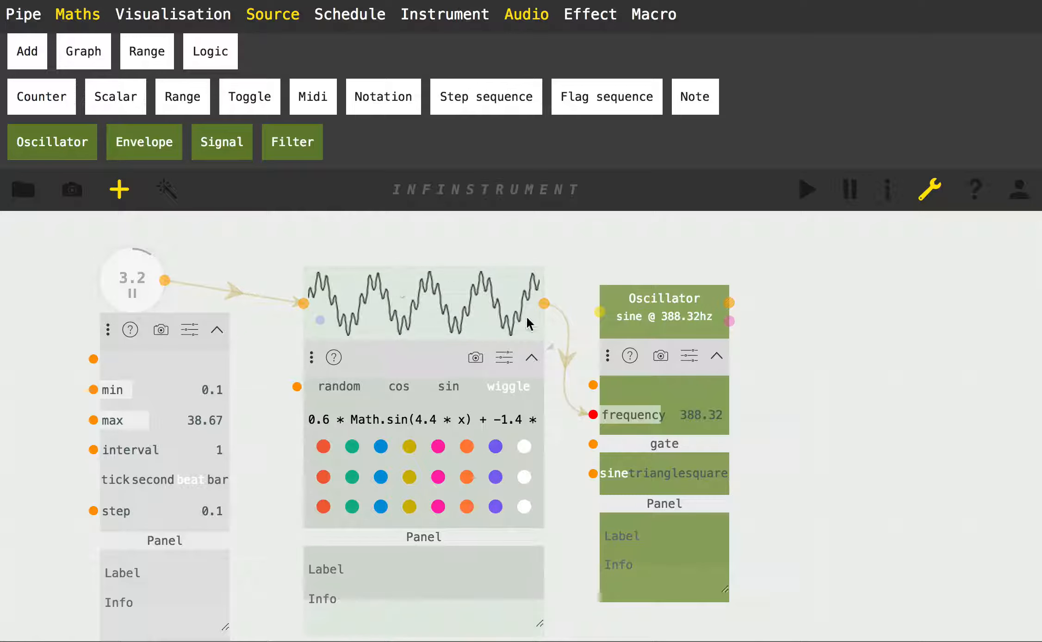
left_click_drag(658, 309, 815, 267)
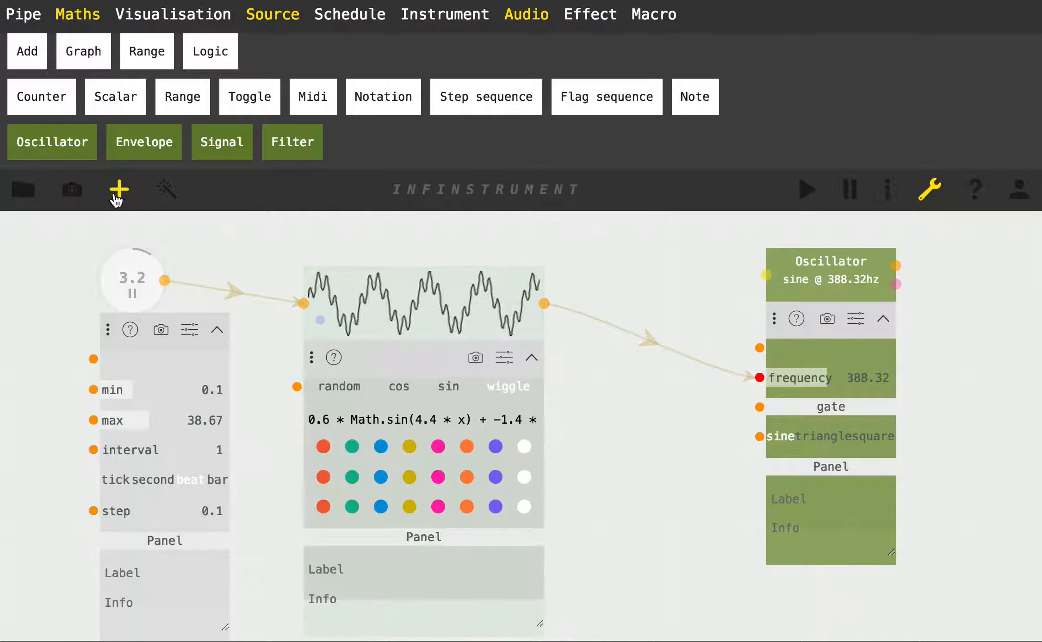
Hide the module palette and start playback, then enlarge the graph and move the oscillator clear of it
left_click(117, 197)
left_click(807, 17)
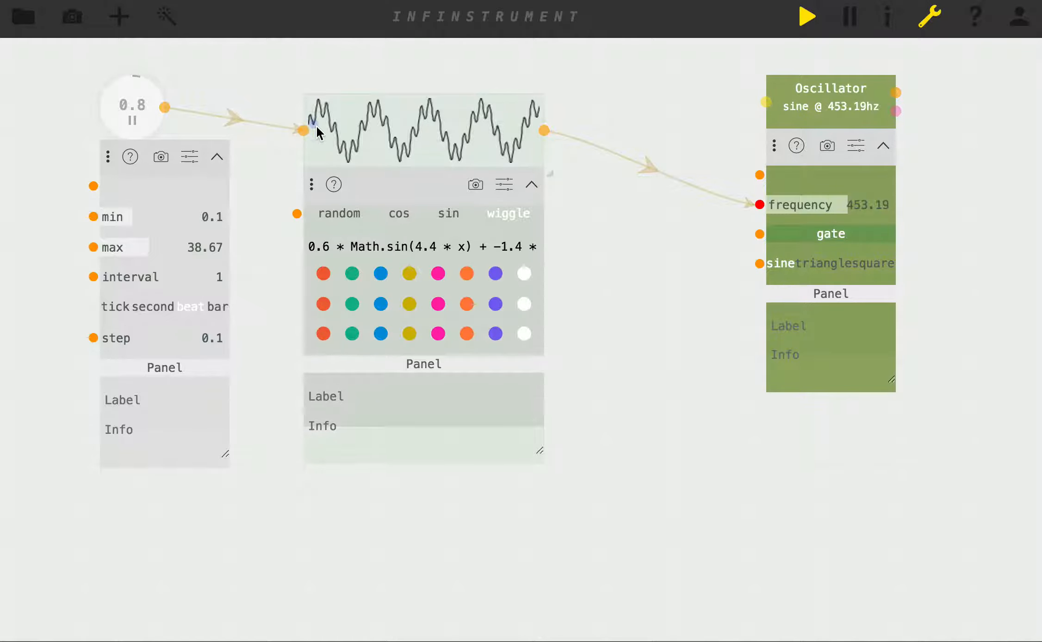
left_click_drag(557, 177, 750, 260)
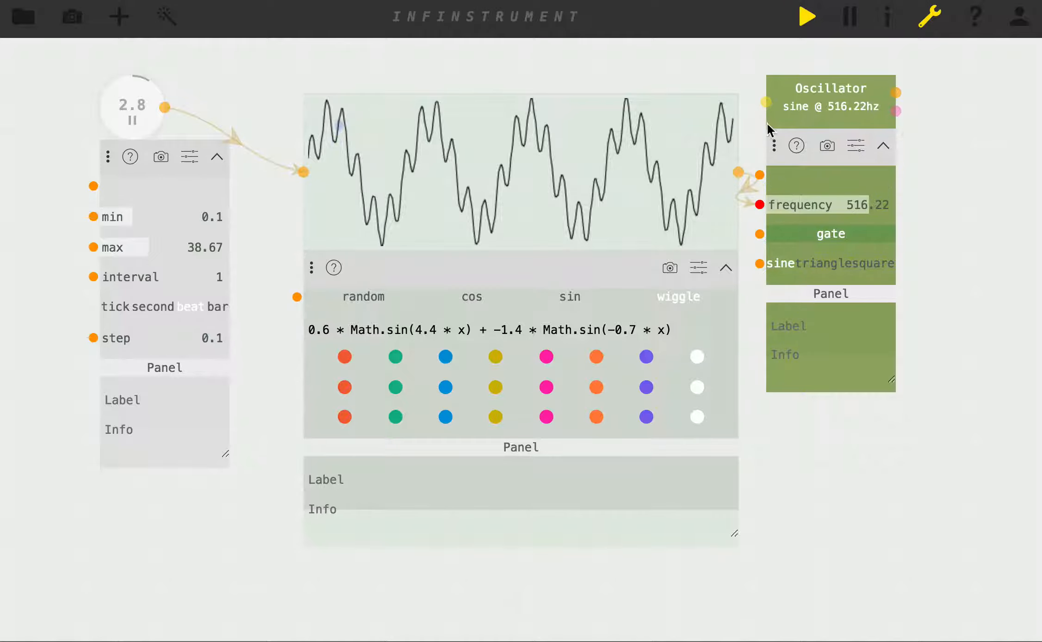
left_click_drag(772, 144, 843, 143)
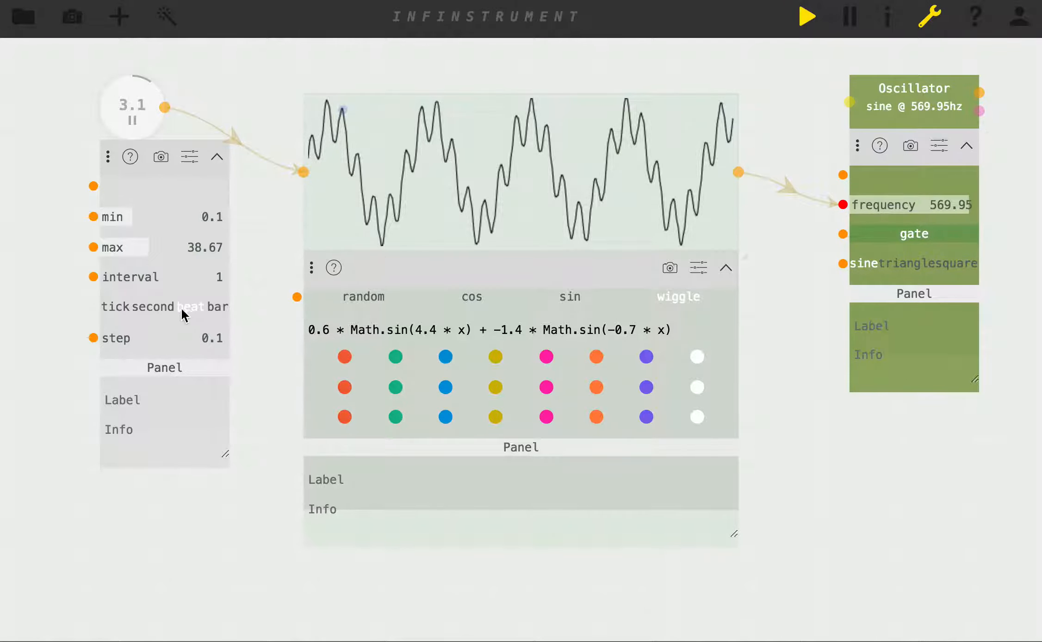
Set the counter's interval to 4 ticks, then collapse the counter and graph settings and nudge the graph up and left
left_click(112, 307)
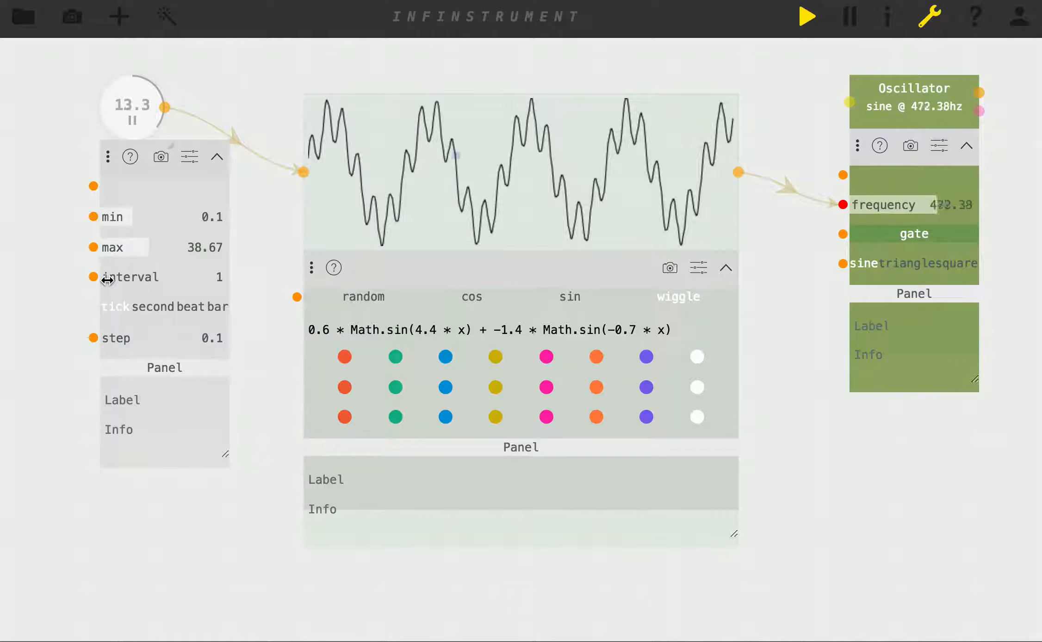
left_click_drag(105, 278, 111, 280)
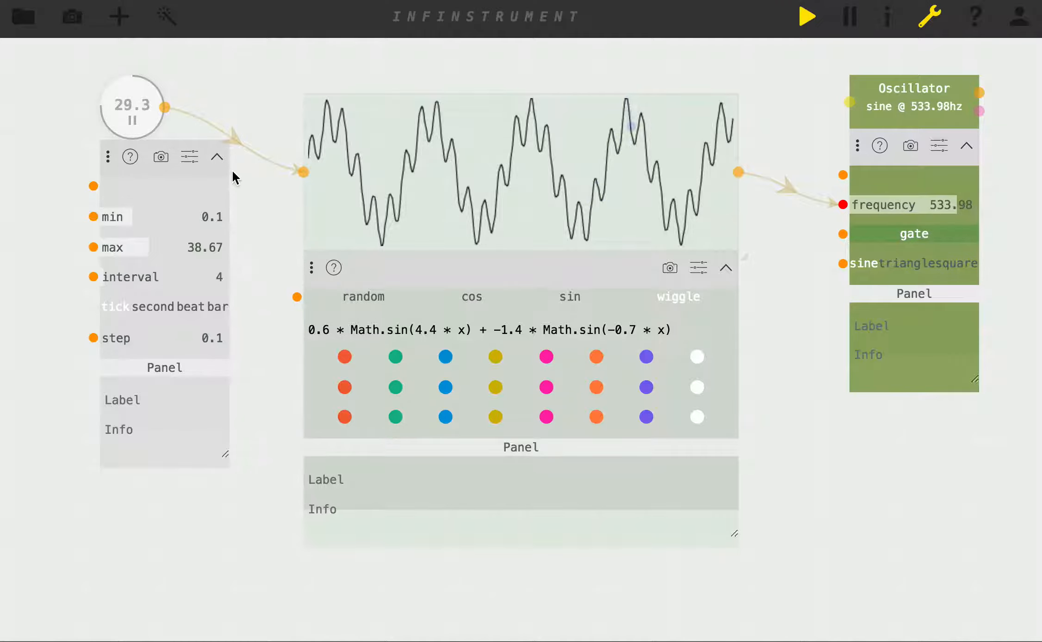
left_click(217, 160)
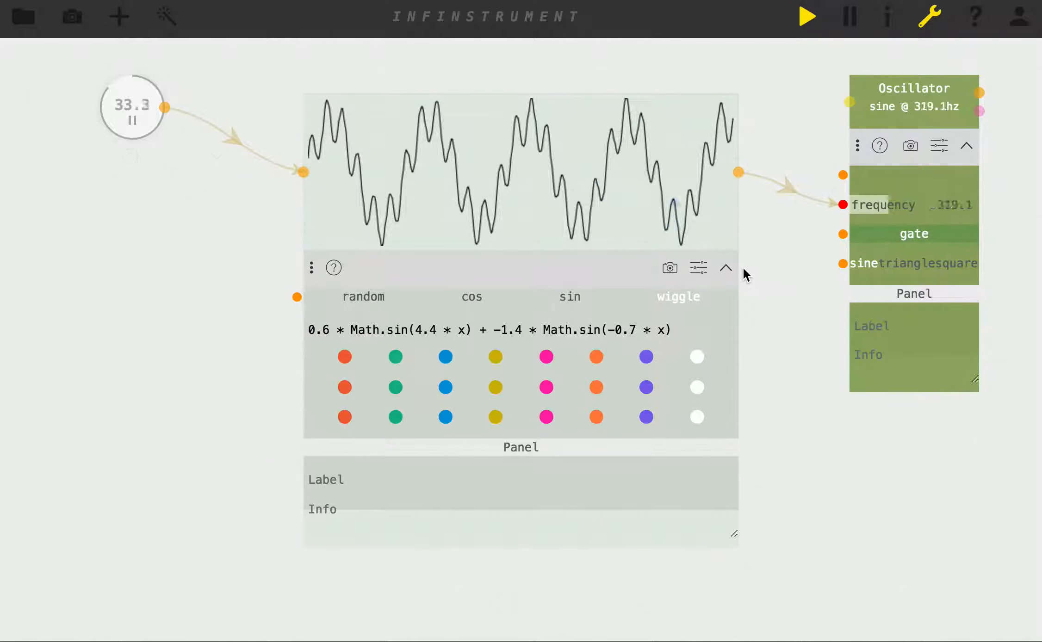
left_click(726, 269)
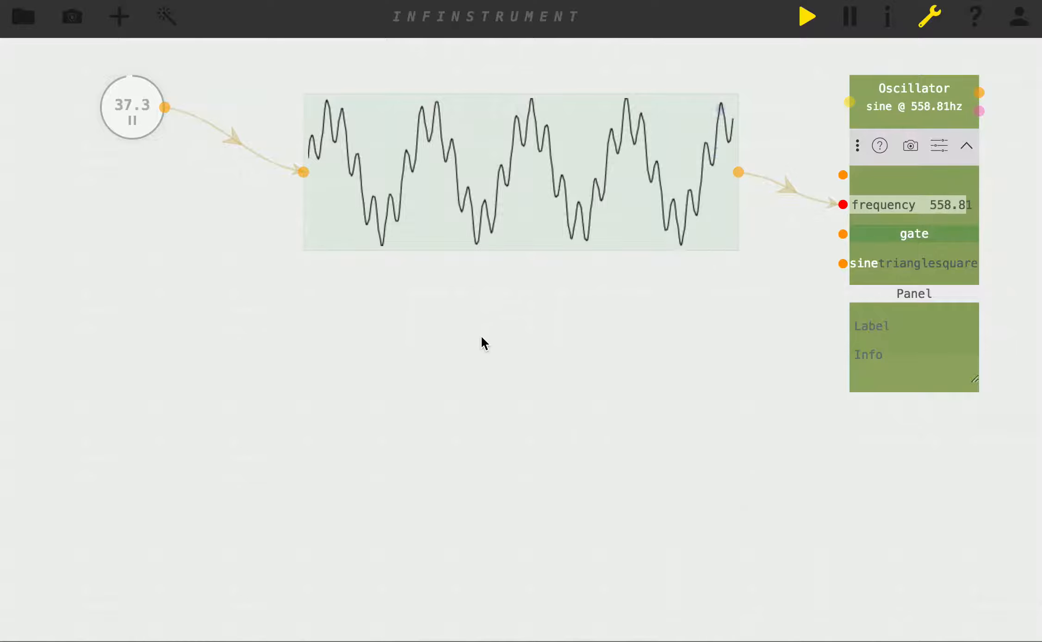
left_click_drag(468, 143, 454, 131)
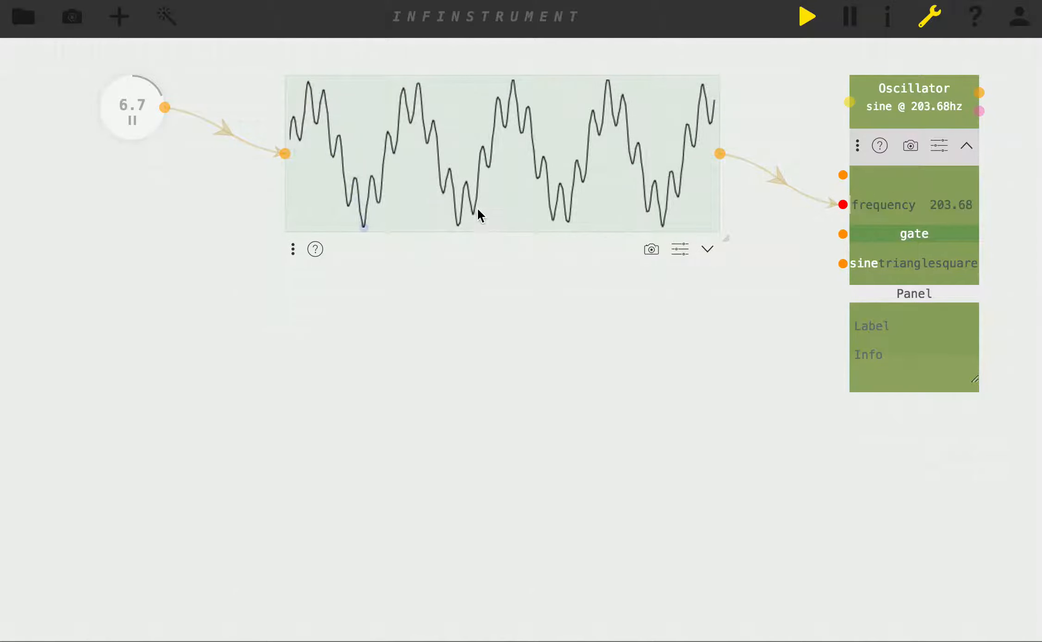
Add a Range source below the graph and connect its output to the oscillator's frequency input
left_click(119, 18)
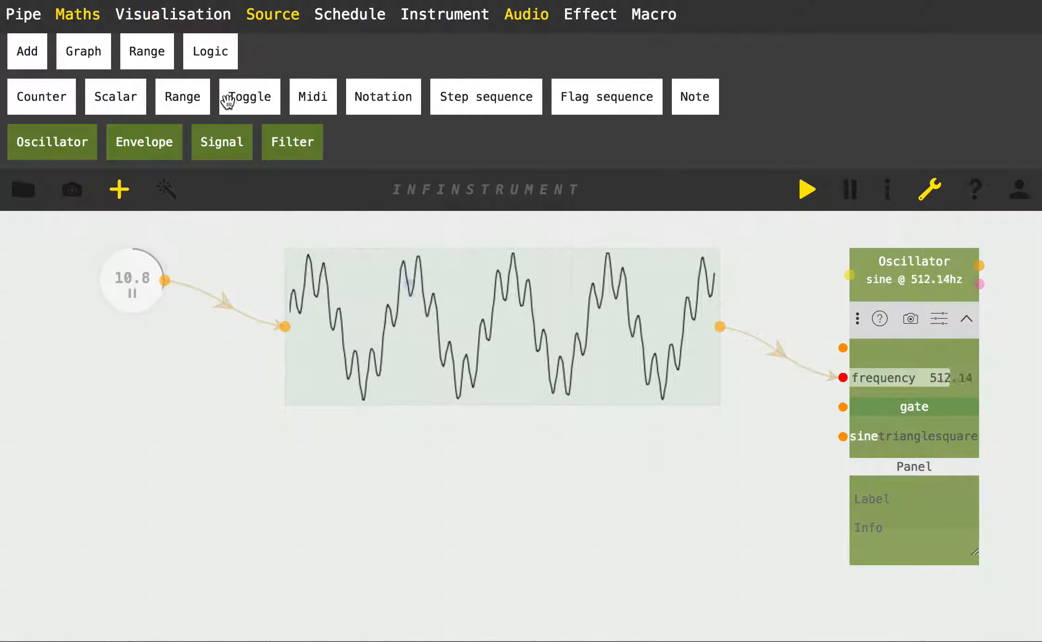
left_click_drag(180, 101, 696, 493)
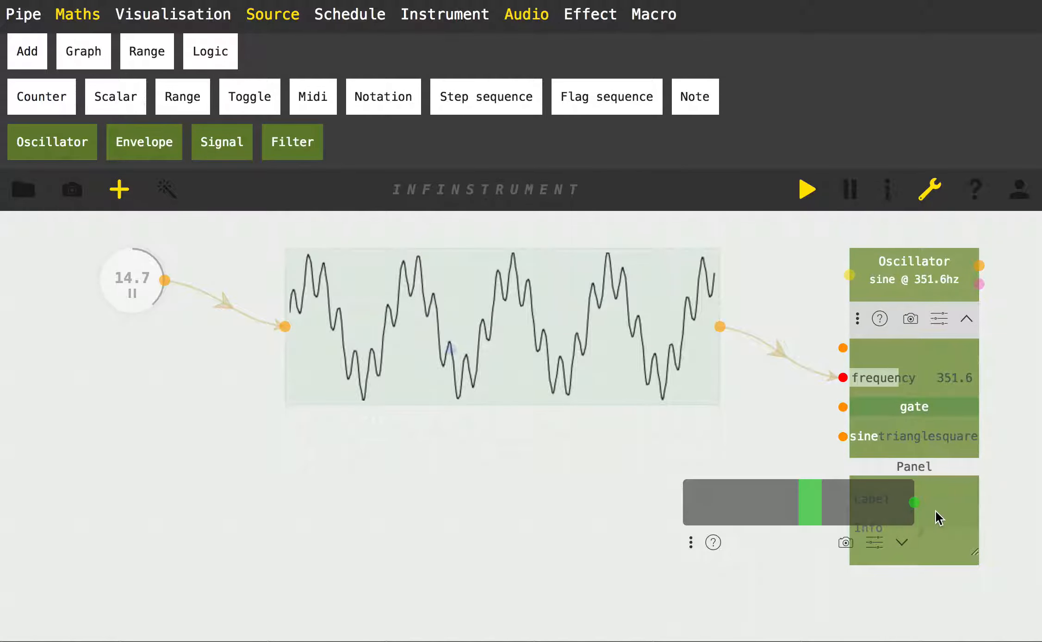
left_click_drag(696, 542, 548, 540)
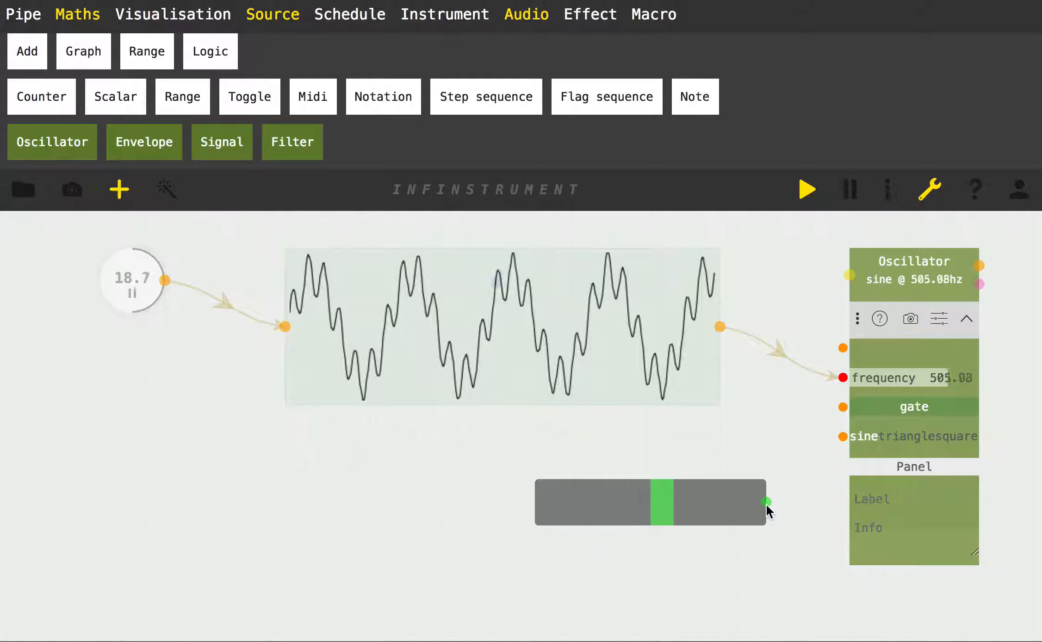
left_click_drag(768, 503, 843, 377)
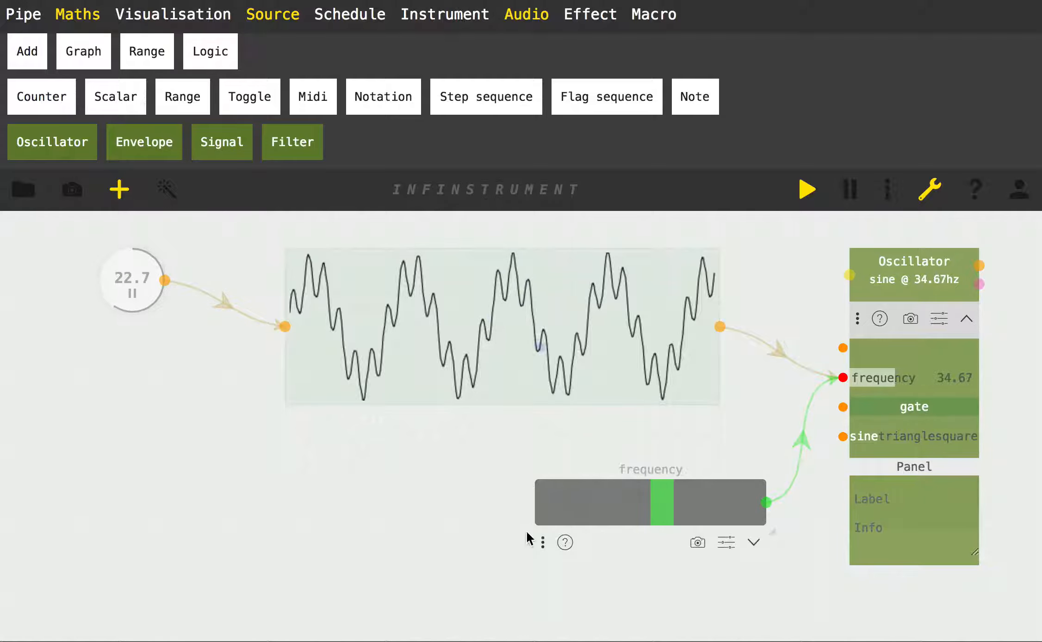
left_click_drag(546, 532, 547, 477)
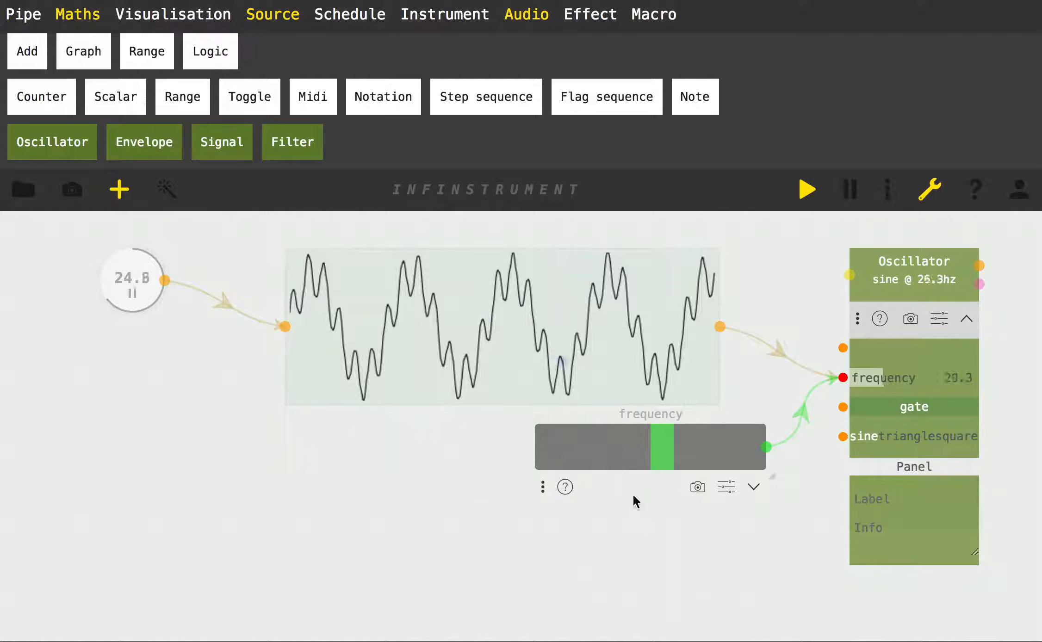
Expand the range slider's settings and set Range min to 20
left_click(754, 488)
scroll(409, 481, "down", 3)
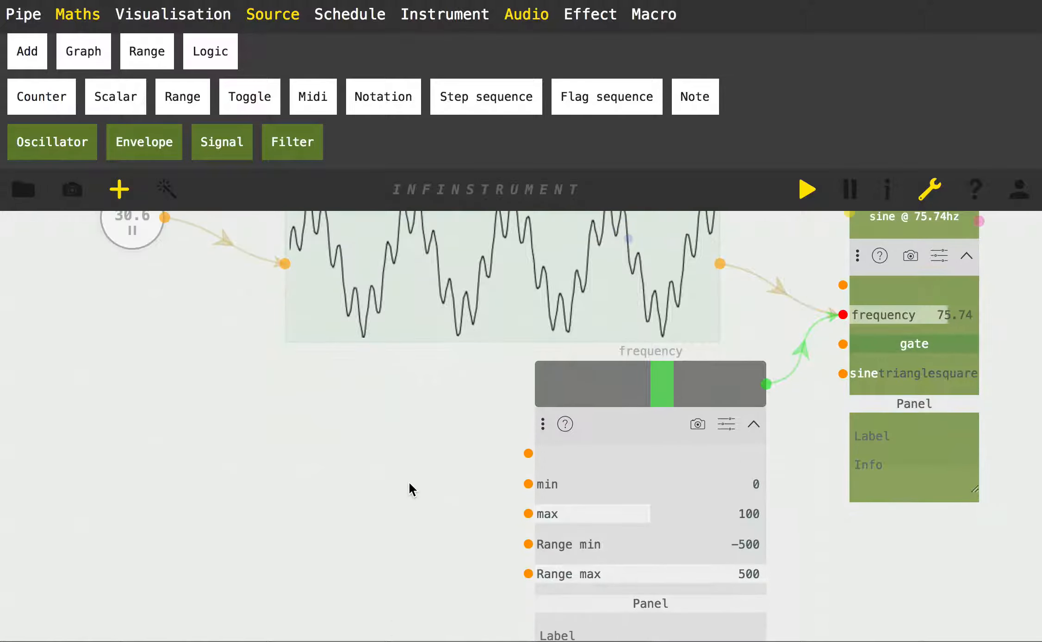
double_click(614, 541)
key("BackSpace")
key("BackSpace")
key("BackSpace")
key("BackSpace")
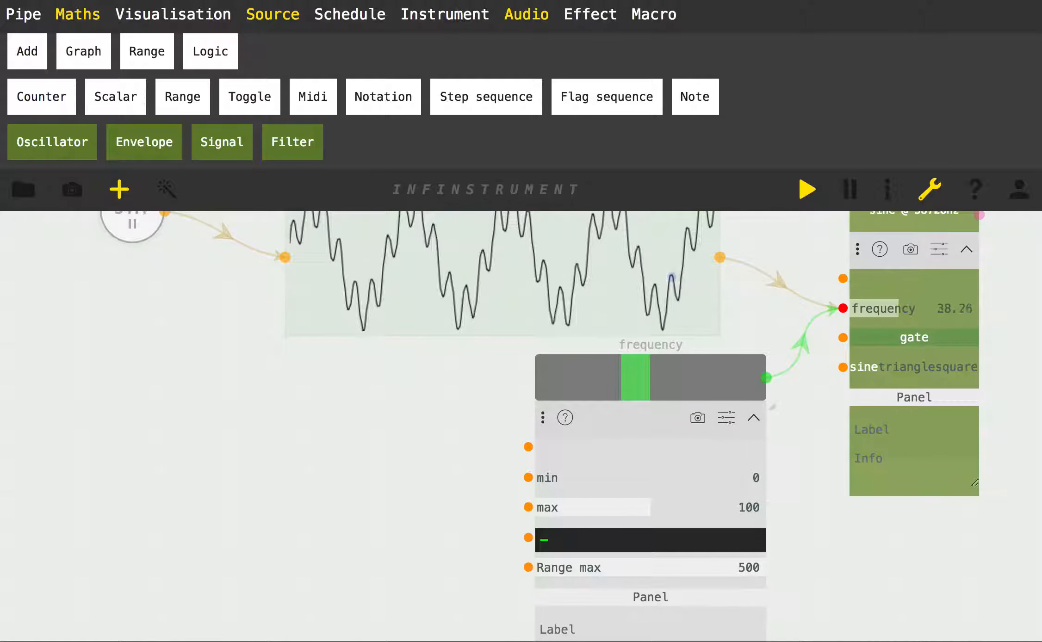
type("20")
key("Return")
Set the range slider's Range max to 2000
double_click(602, 568)
type("139")
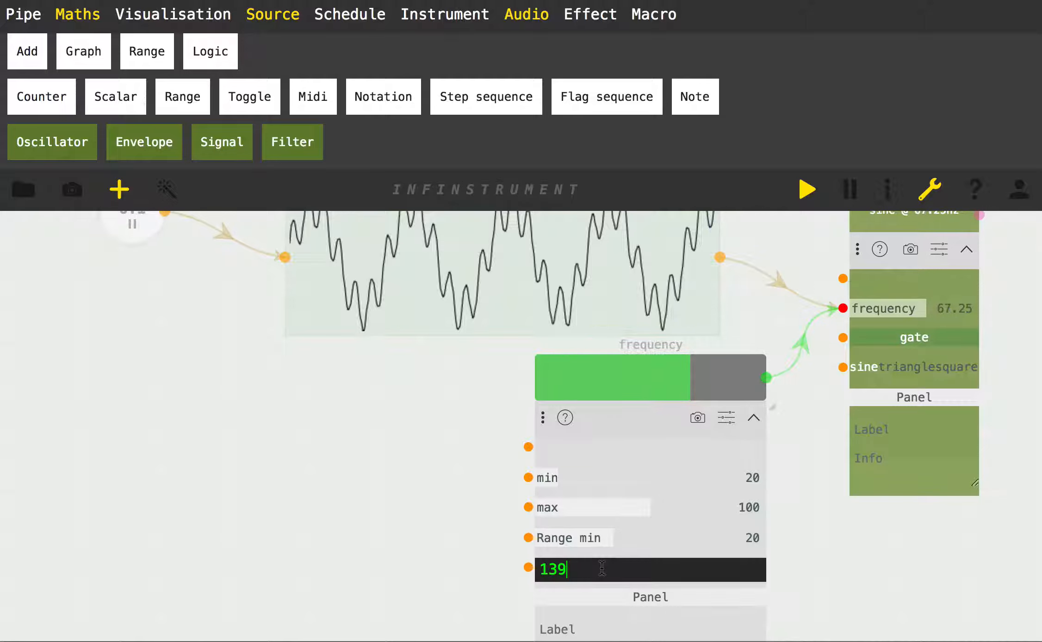
key("BackSpace")
key("BackSpace")
key("BackSpace")
type("2000")
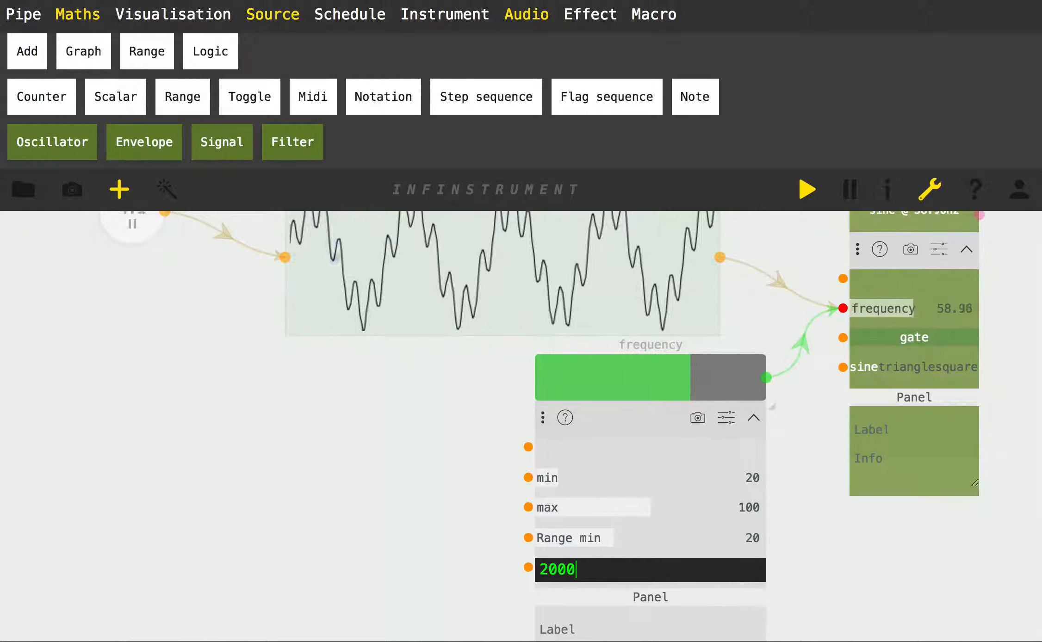
key("Return")
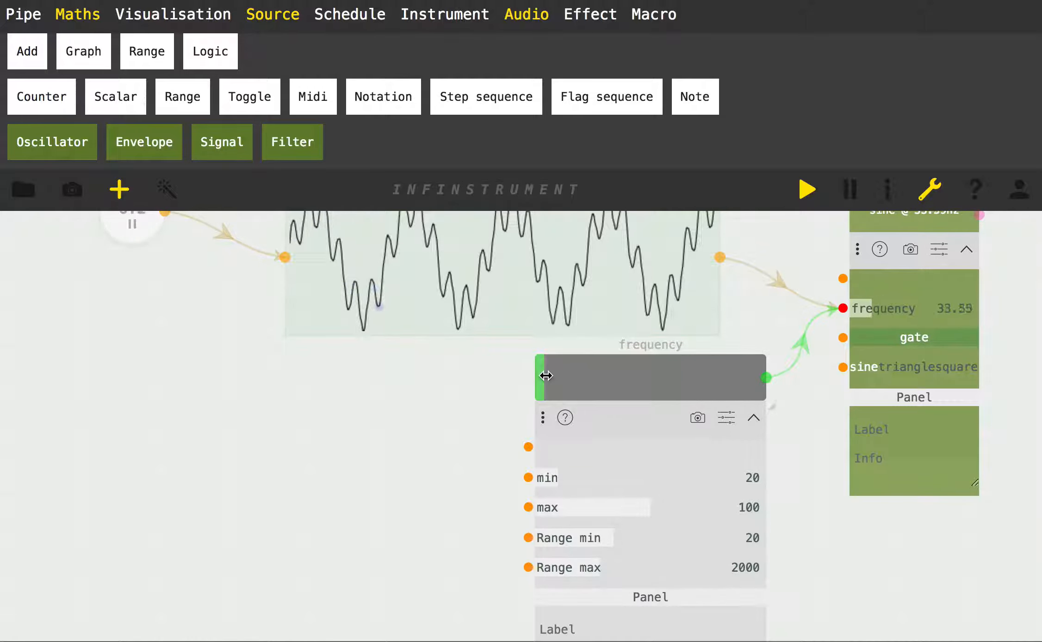
Set the range slider's span to about 693 to 1850 using its handles and collapse its settings
left_click_drag(544, 379, 748, 378)
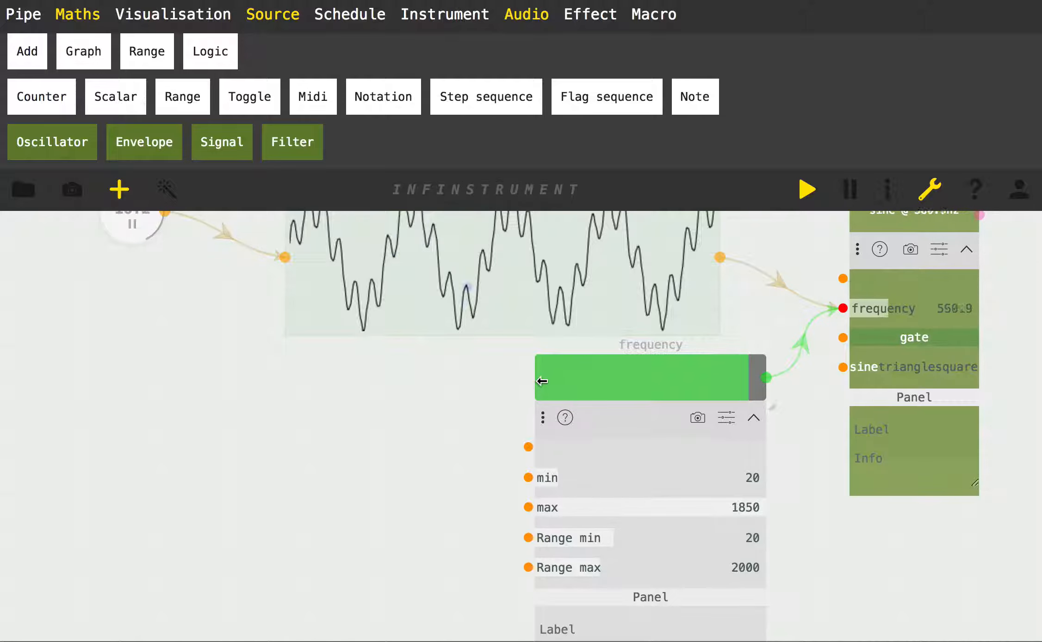
left_click_drag(541, 380, 624, 381)
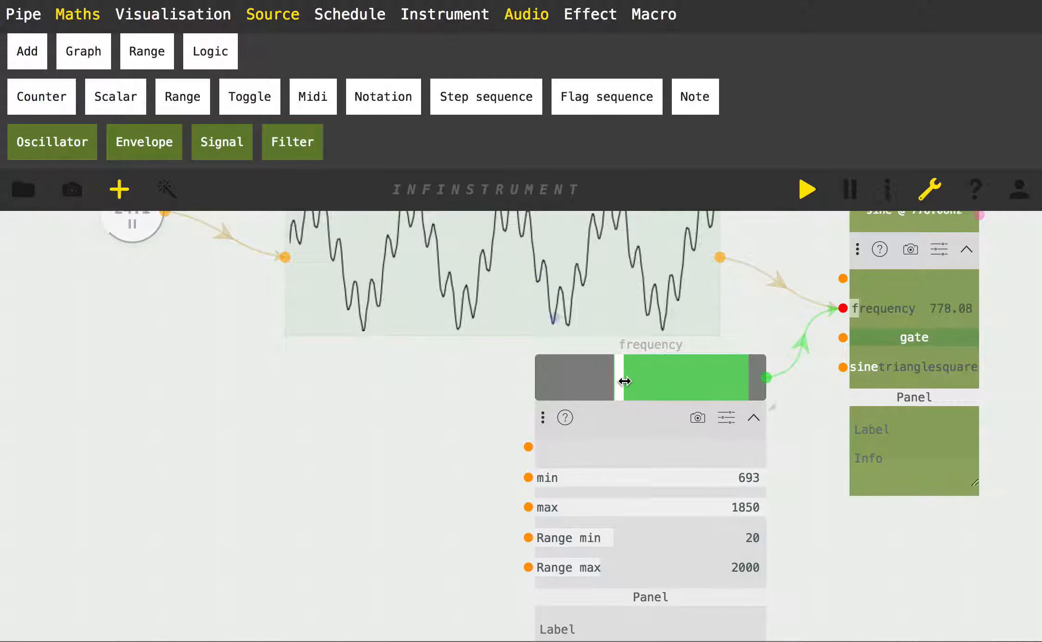
left_click(754, 418)
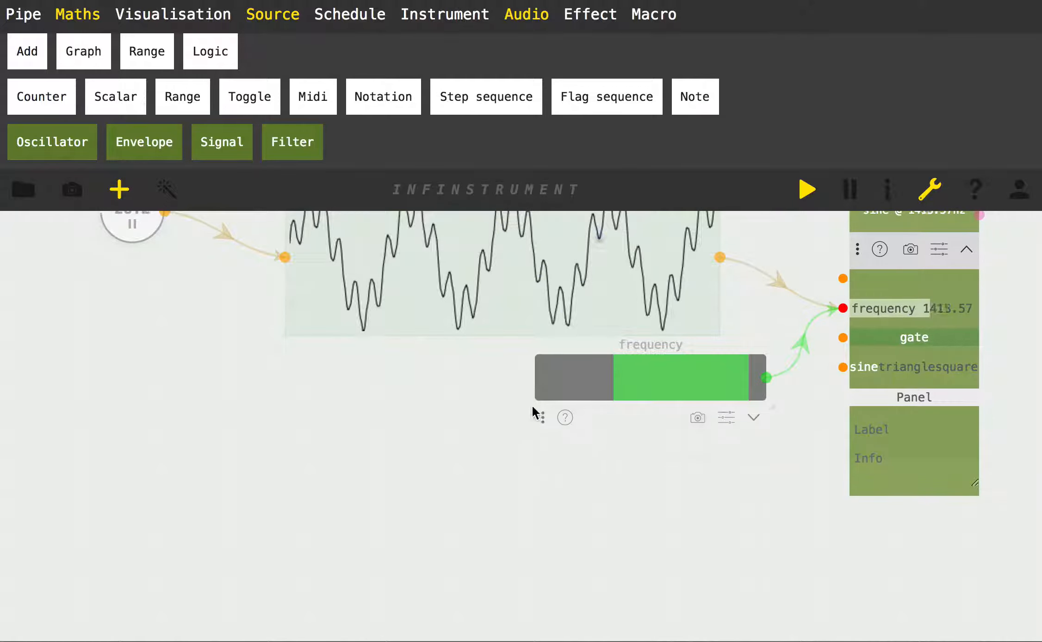
Move the range slider farther below the graph and narrow its span to the low end of the frequency range
left_click_drag(542, 418, 542, 492)
left_click_drag(755, 453, 565, 454)
left_click_drag(355, 421, 337, 511)
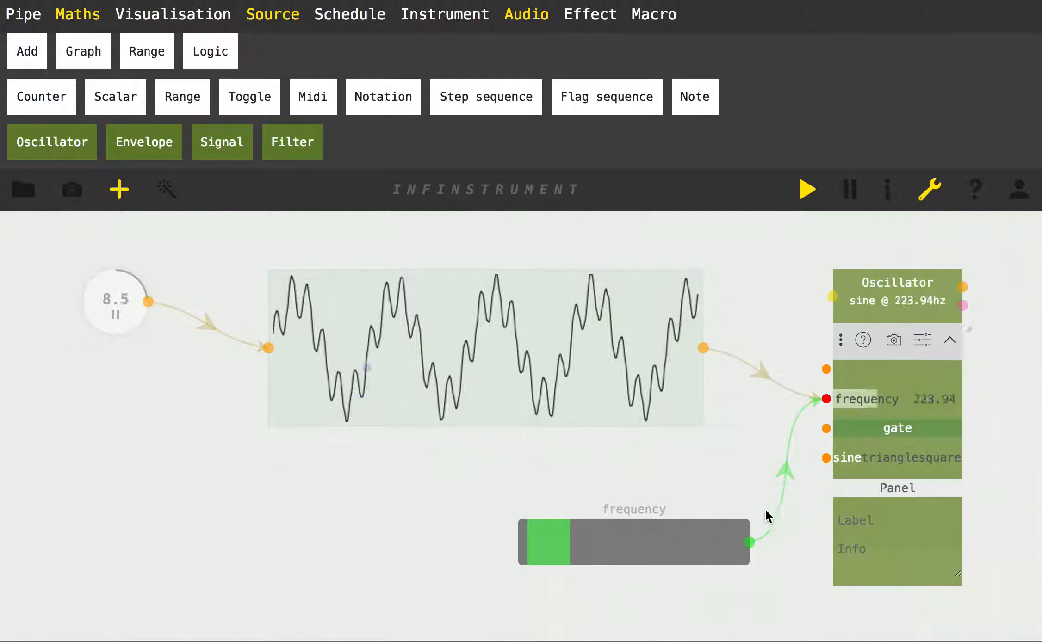
Collapse the oscillator's settings and reposition the frequency range slider and the counter around the graph
left_click(950, 341)
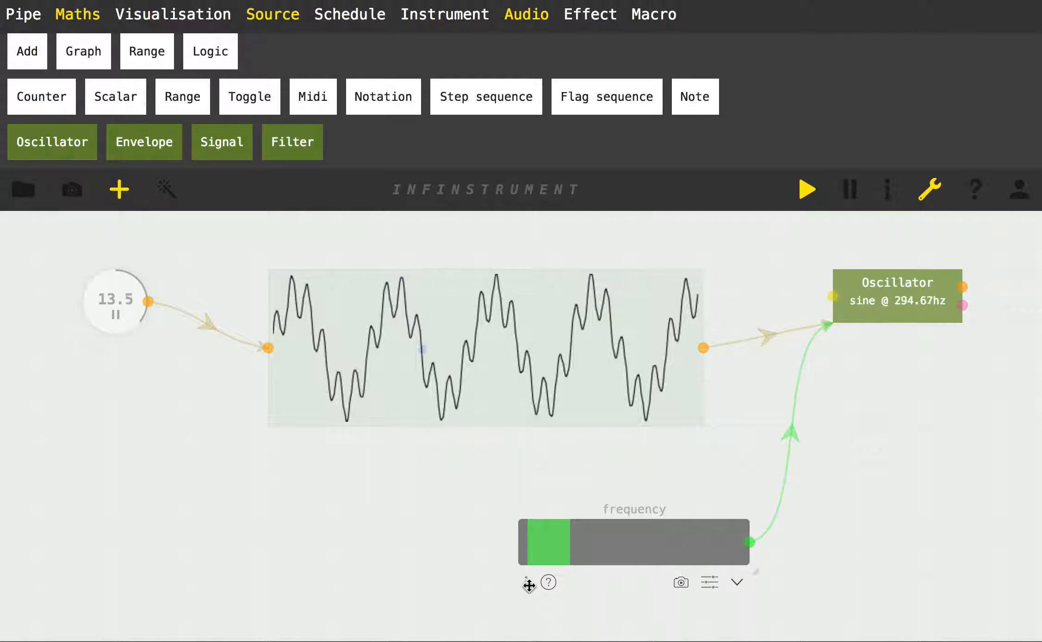
left_click_drag(528, 582, 600, 554)
left_click_drag(114, 391, 161, 391)
mouse_move(180, 348)
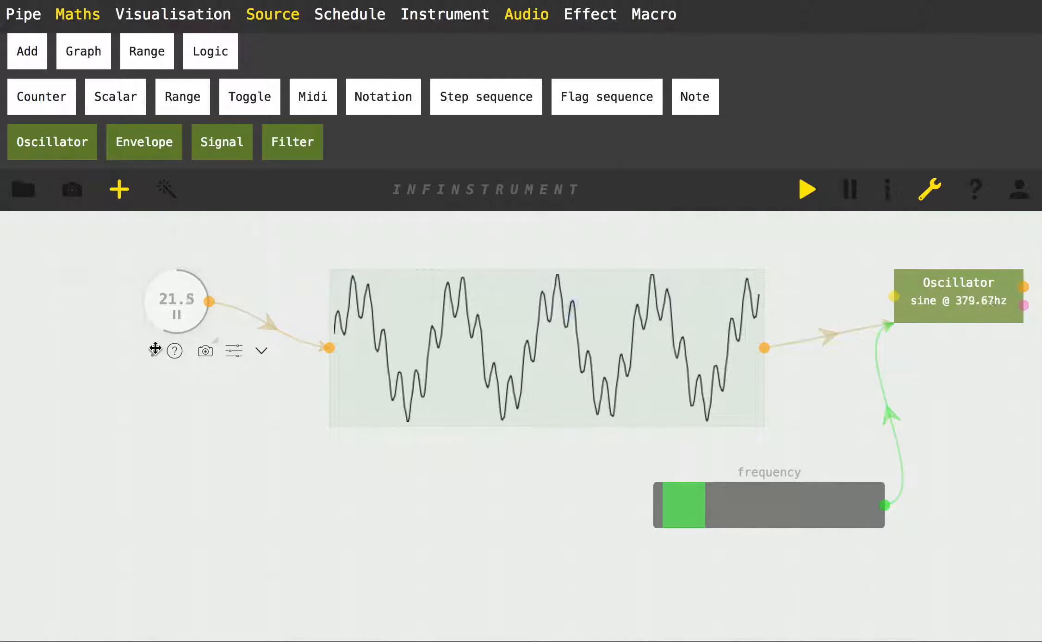
left_click_drag(154, 350, 183, 357)
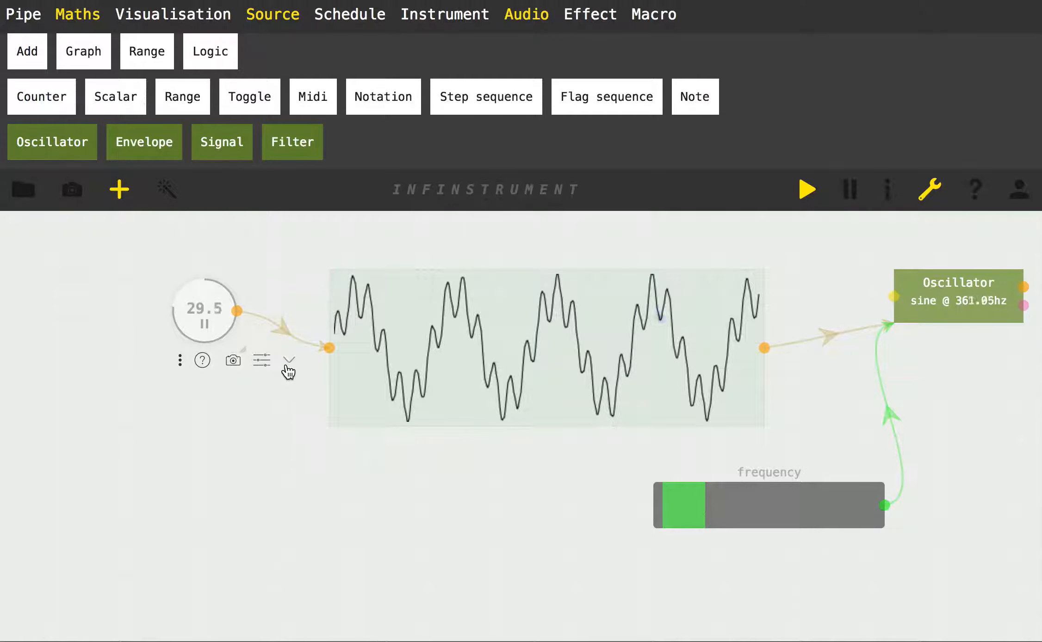
Attach Scalar knobs to the counter's interval and step inputs and turn the interval knob to 15
left_click(288, 366)
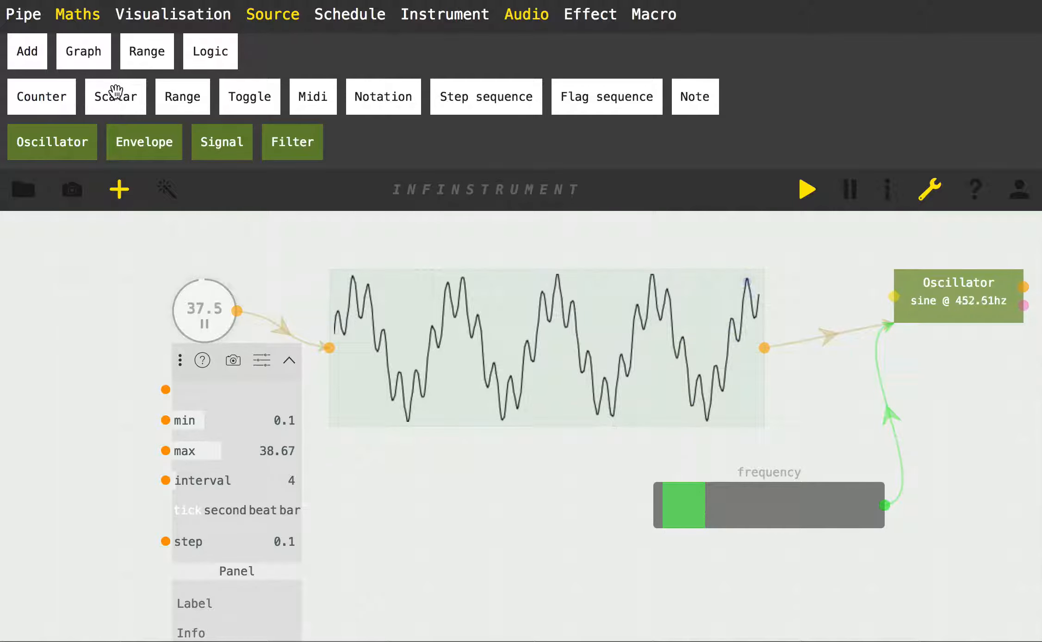
left_click_drag(115, 94, 167, 480)
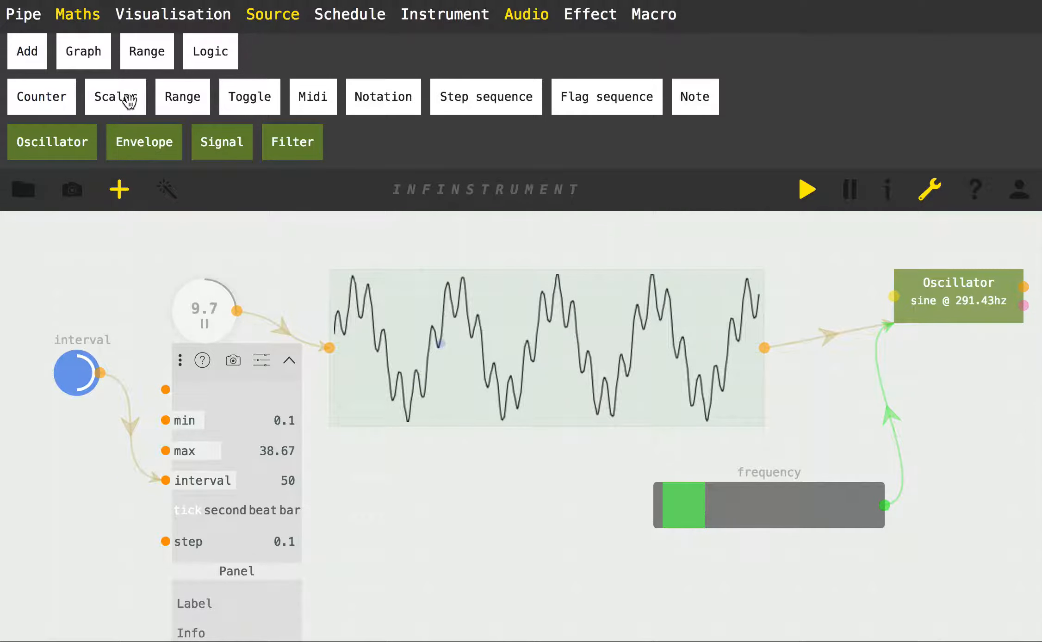
left_click_drag(129, 104, 168, 543)
left_click_drag(78, 364, 248, 380)
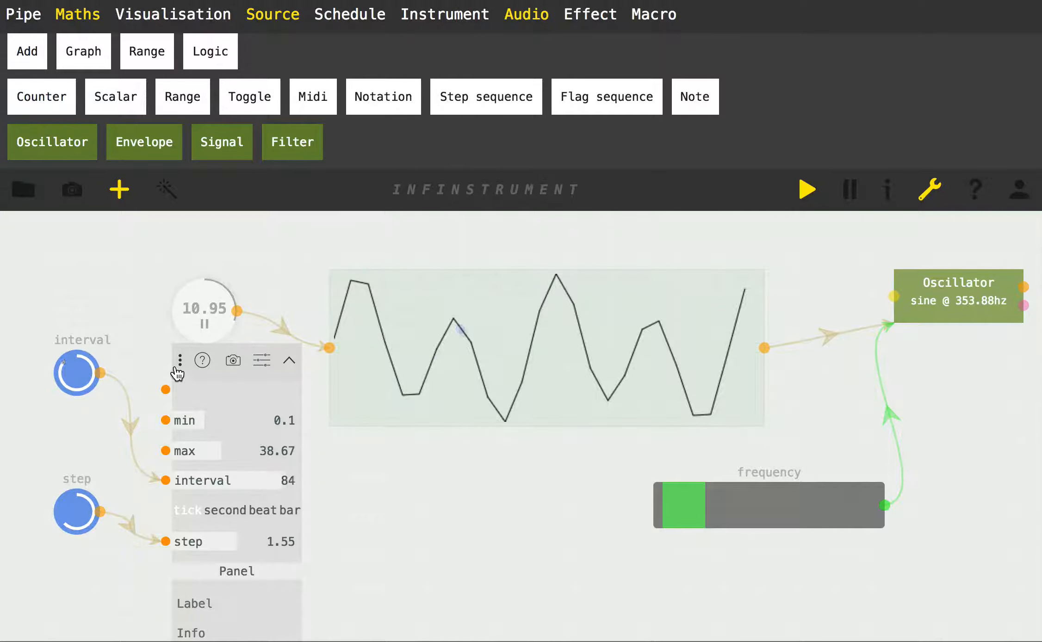
left_click_drag(175, 370, 137, 380)
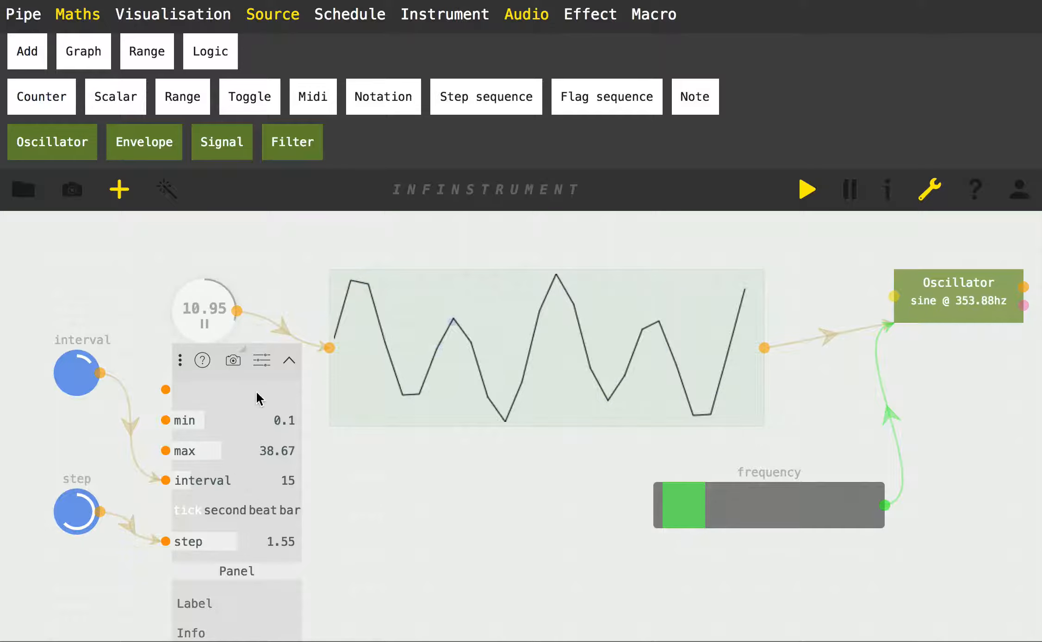
Set the interval's maximum to 60 in the counter's properties and turn the step knob to 2.15
left_click(264, 361)
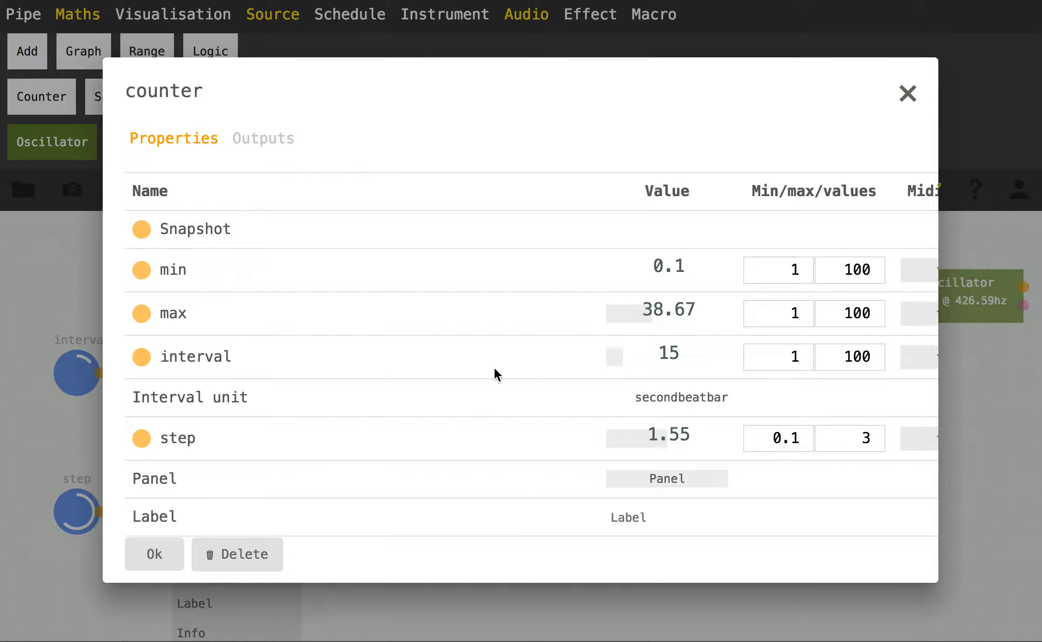
left_click(863, 357)
key("BackSpace")
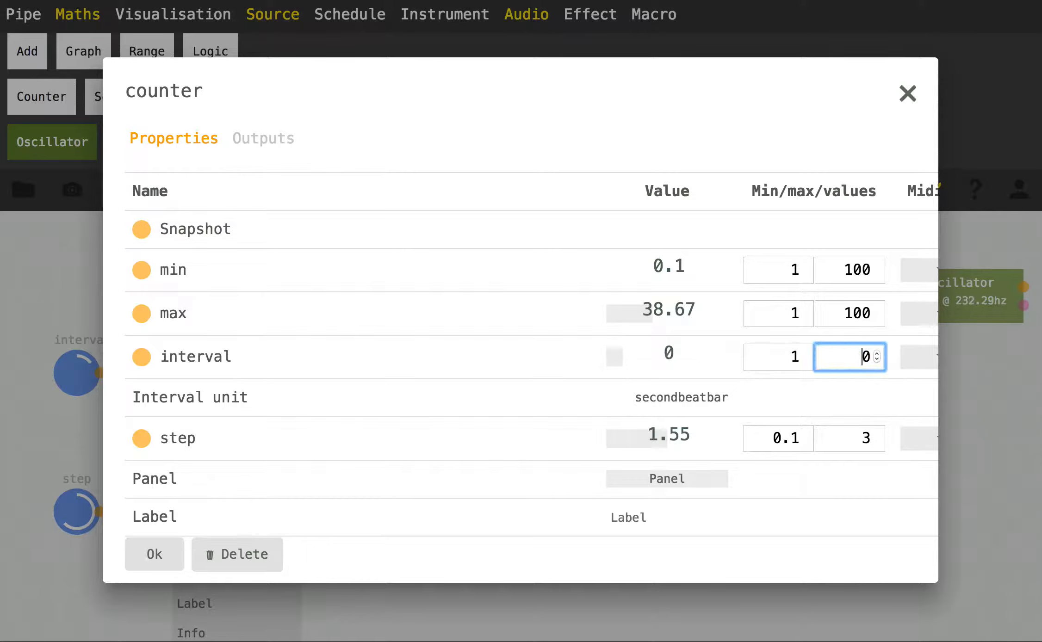
type("2")
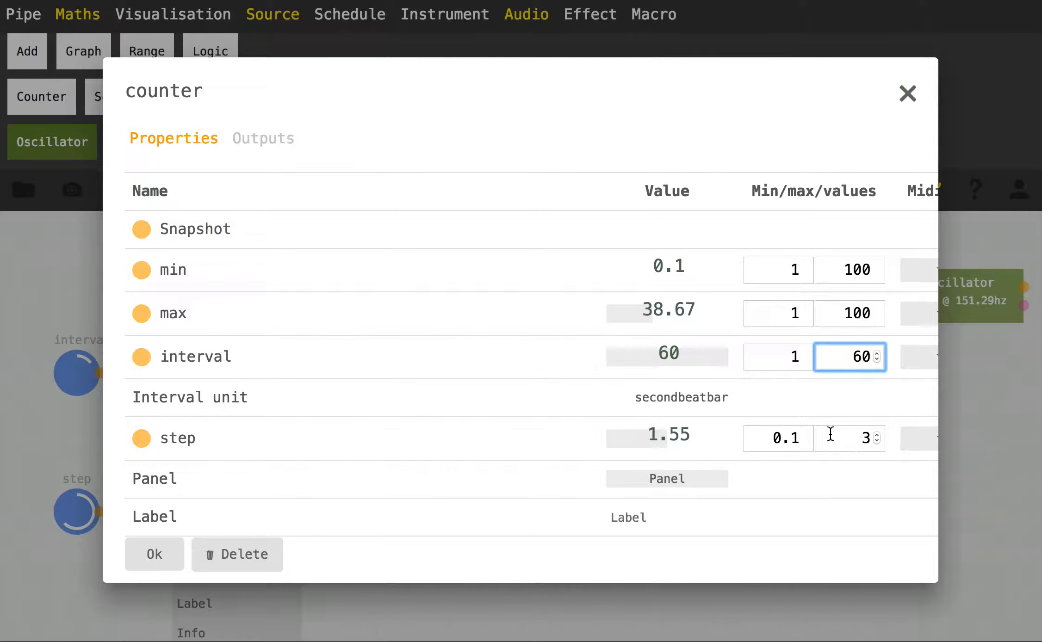
left_click(152, 559)
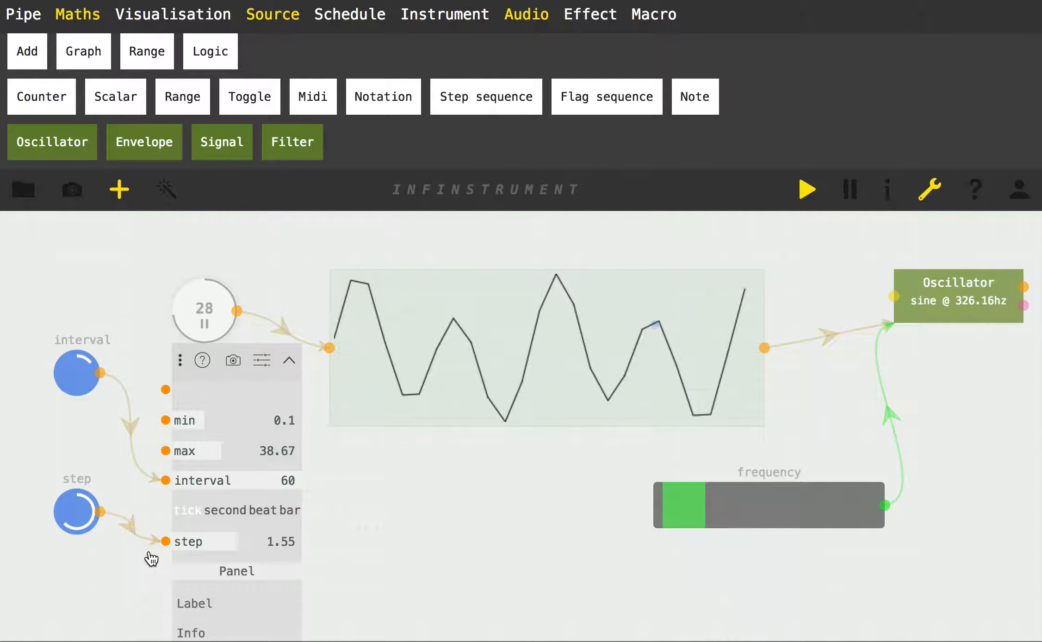
left_click_drag(77, 509, 16, 511)
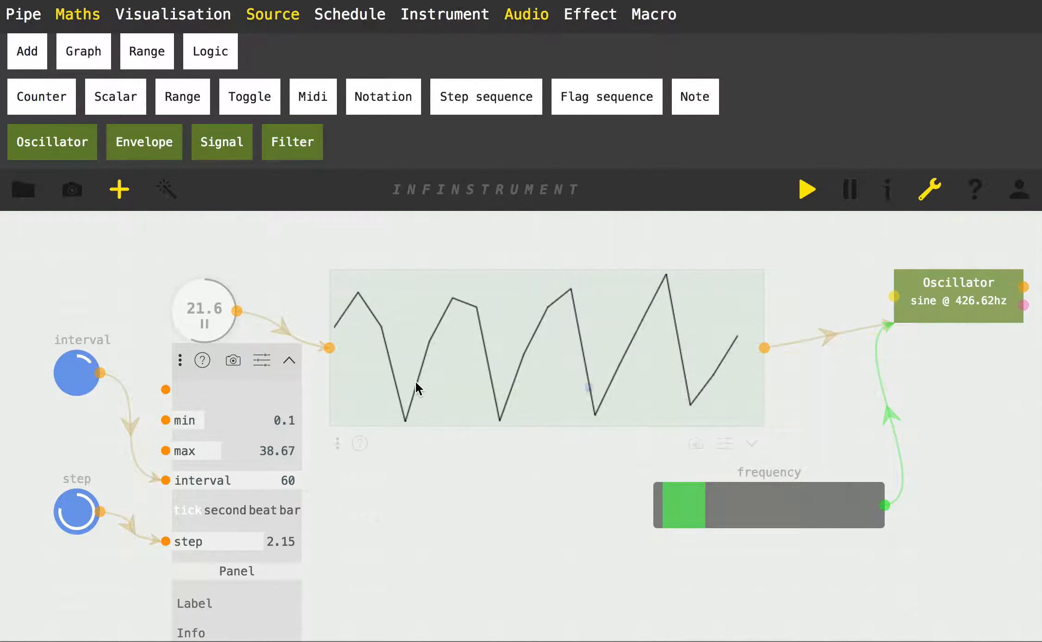
Move the interval knob up beside the counter and enable its Panel option, leaving its settings collapsed
mouse_move(65, 414)
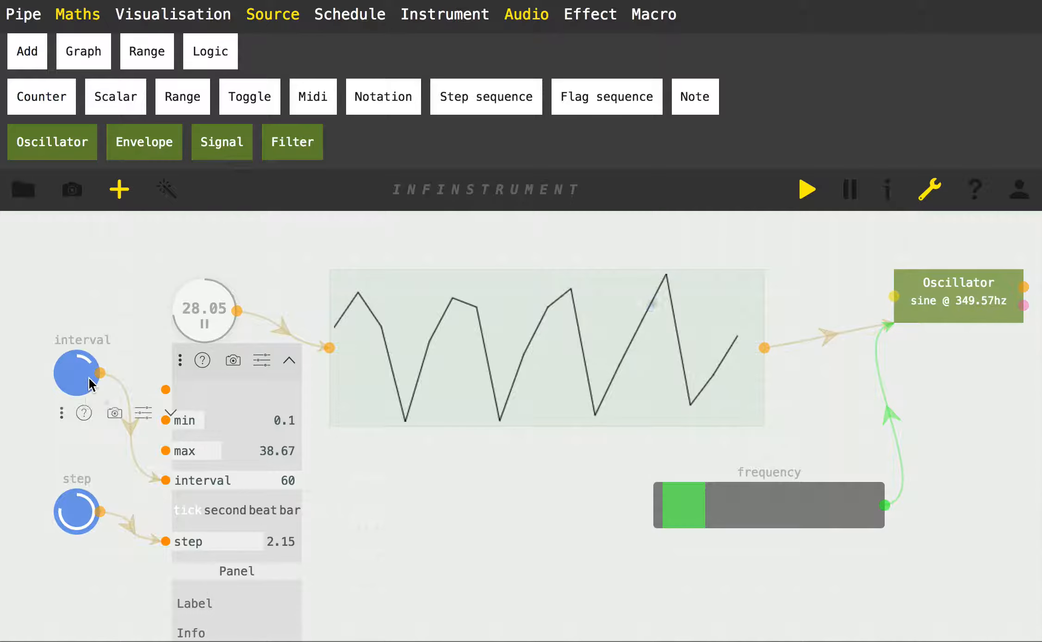
left_click_drag(65, 413, 57, 337)
left_click(161, 329)
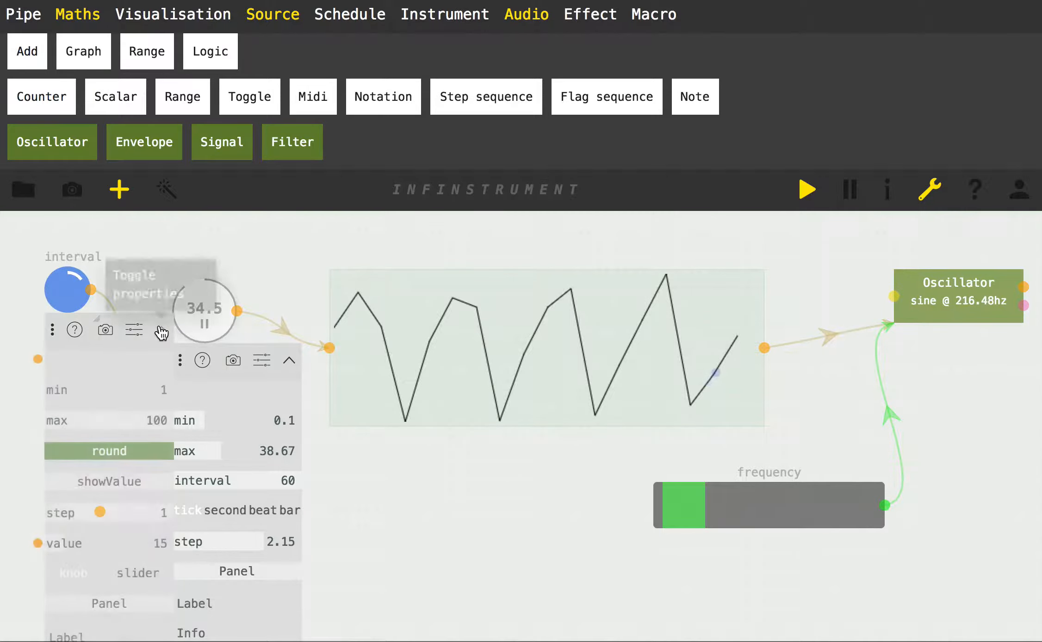
left_click(105, 606)
left_click(128, 338)
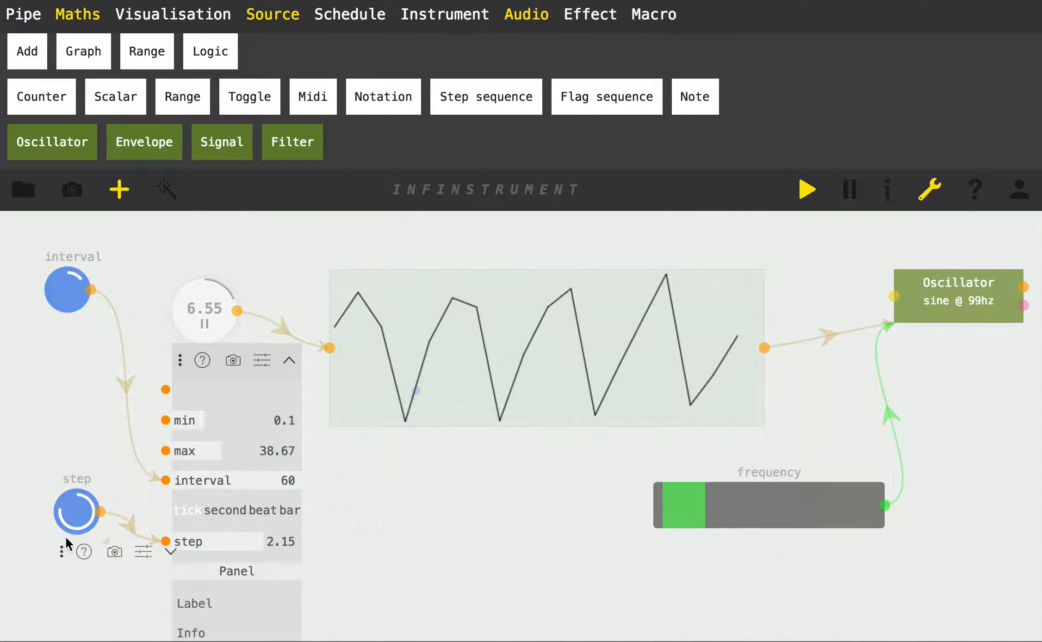
Move the step knob directly beneath the interval knob and enable its Panel option, leaving its settings collapsed
left_click_drag(64, 551, 44, 405)
left_click(153, 407)
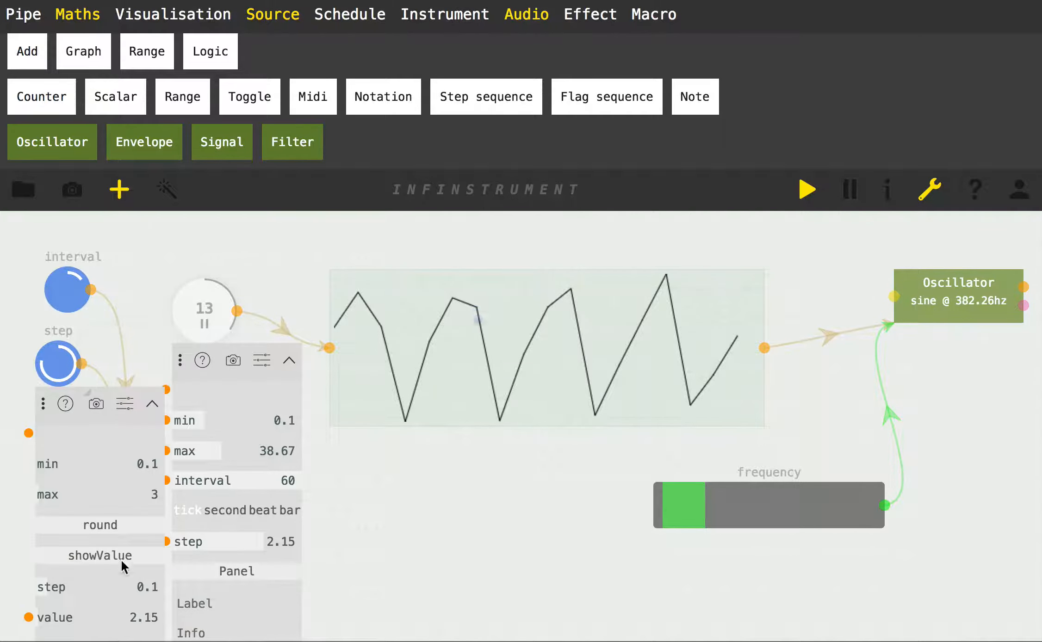
scroll(25, 509, "down", 3)
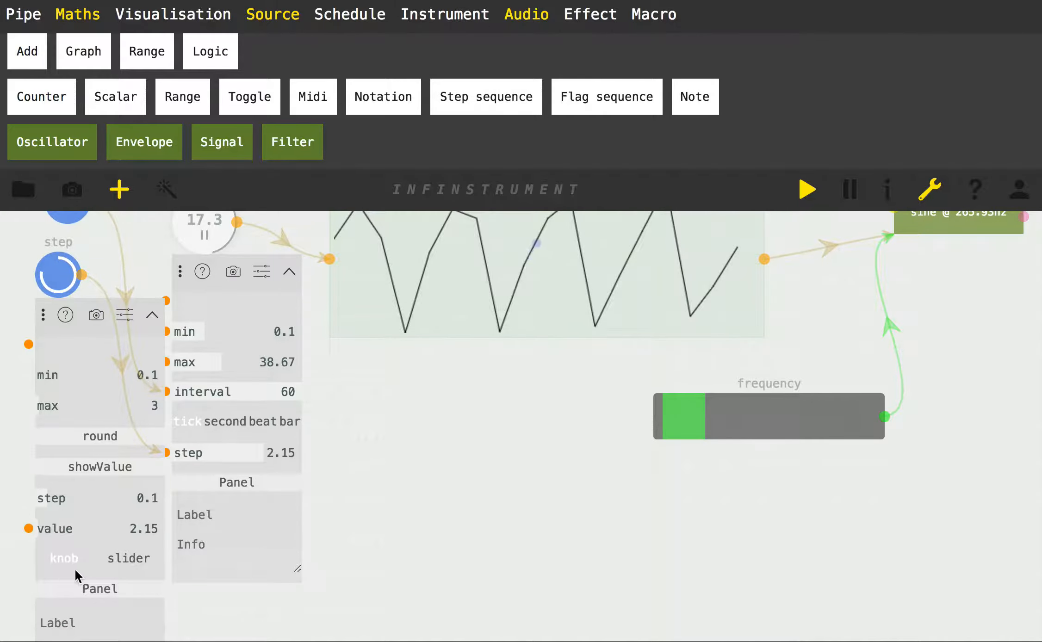
left_click(152, 315)
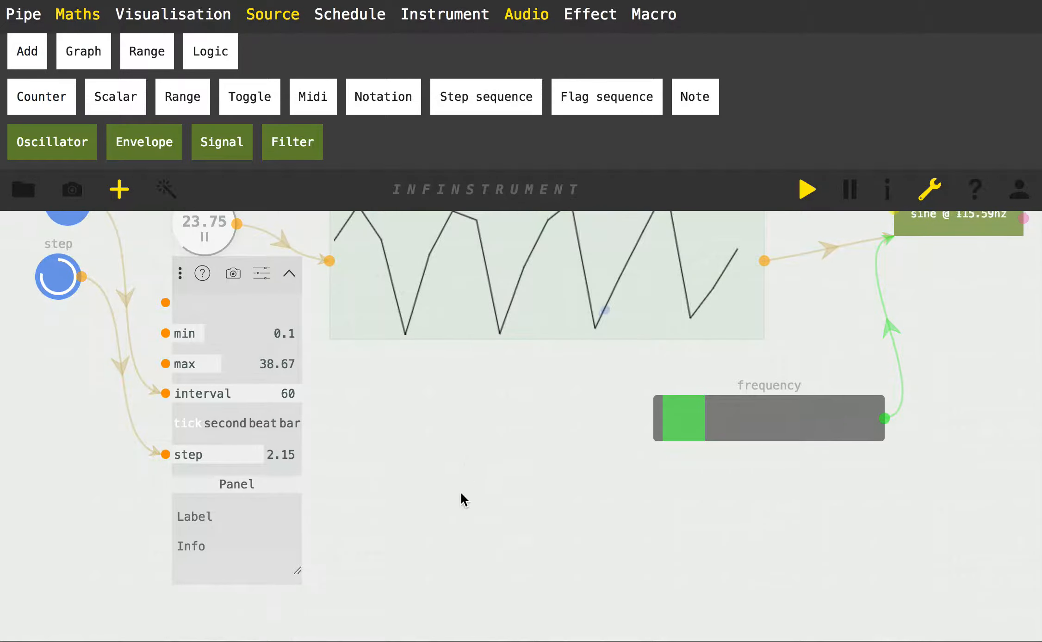
Enable the Panel option in the frequency range slider's settings and collapse them again
scroll(459, 533, "up", 4)
left_click_drag(456, 558, 431, 482)
mouse_move(773, 486)
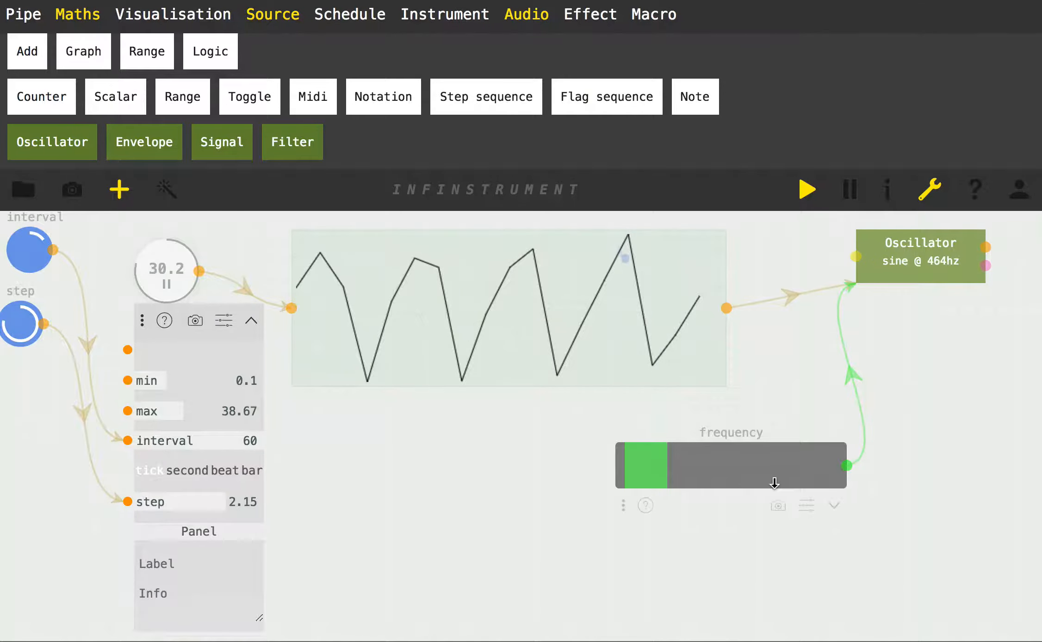
left_click(834, 507)
scroll(913, 439, "down", 3)
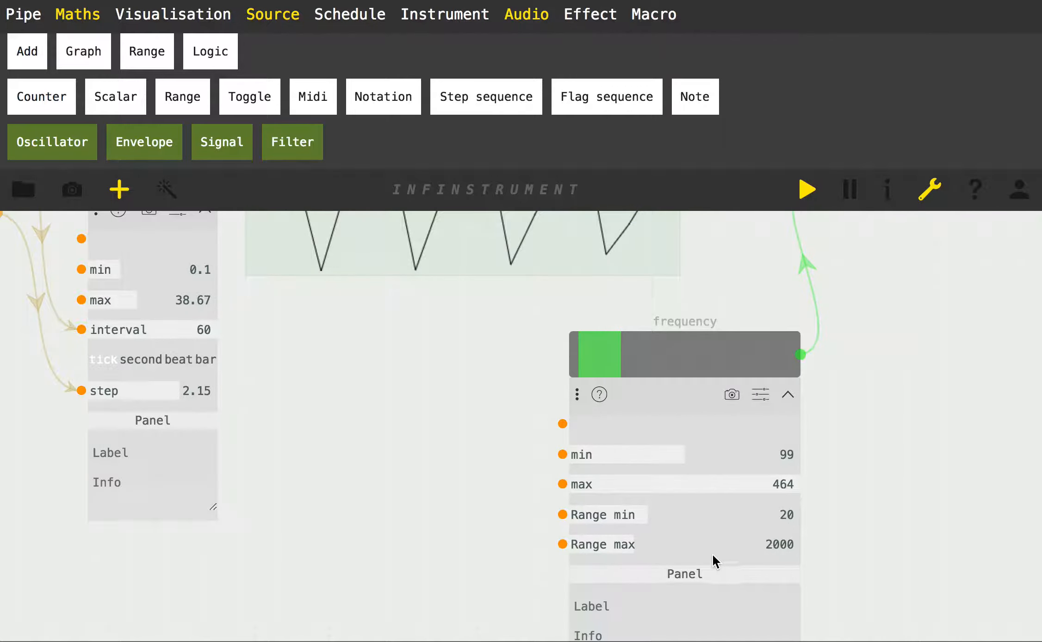
scroll(961, 470, "up", 5)
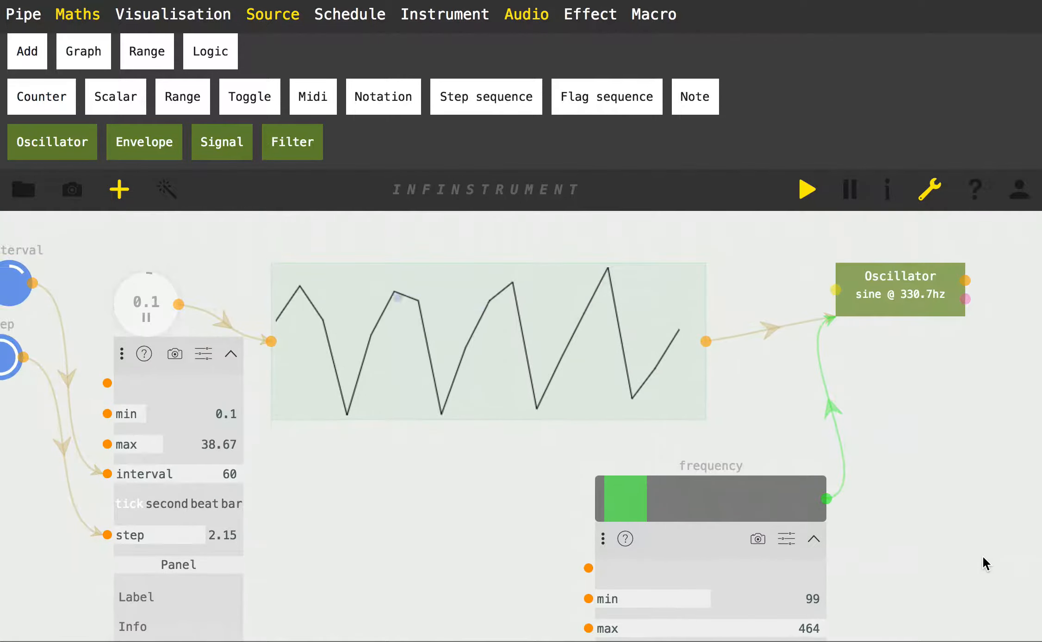
left_click(814, 539)
scroll(519, 463, "left", 3)
Enable the graph's Panel option and try green for its background and line colours
mouse_move(772, 386)
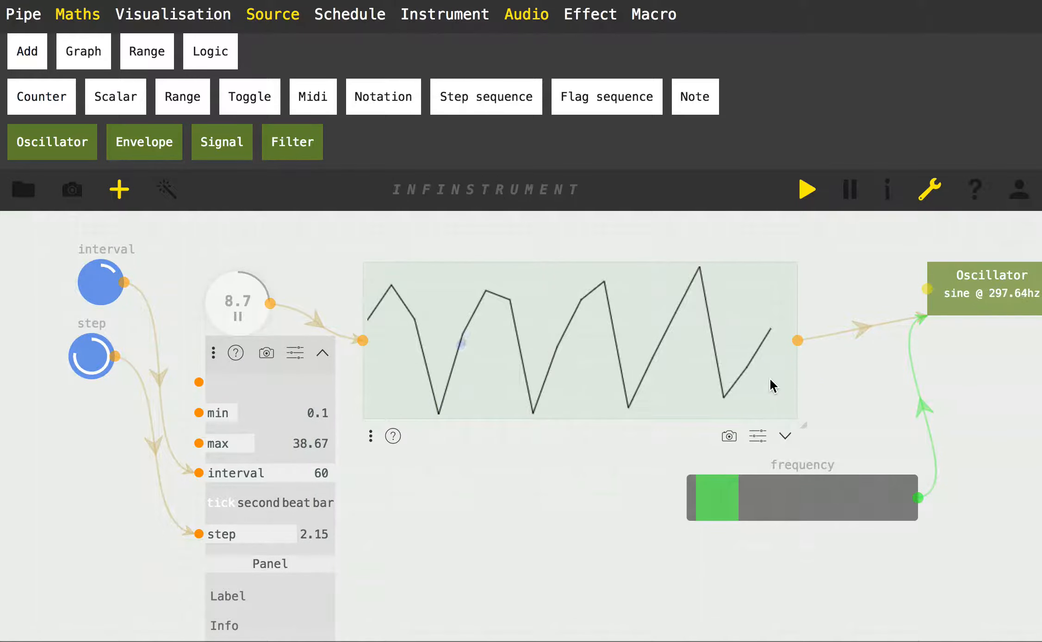
left_click(787, 439)
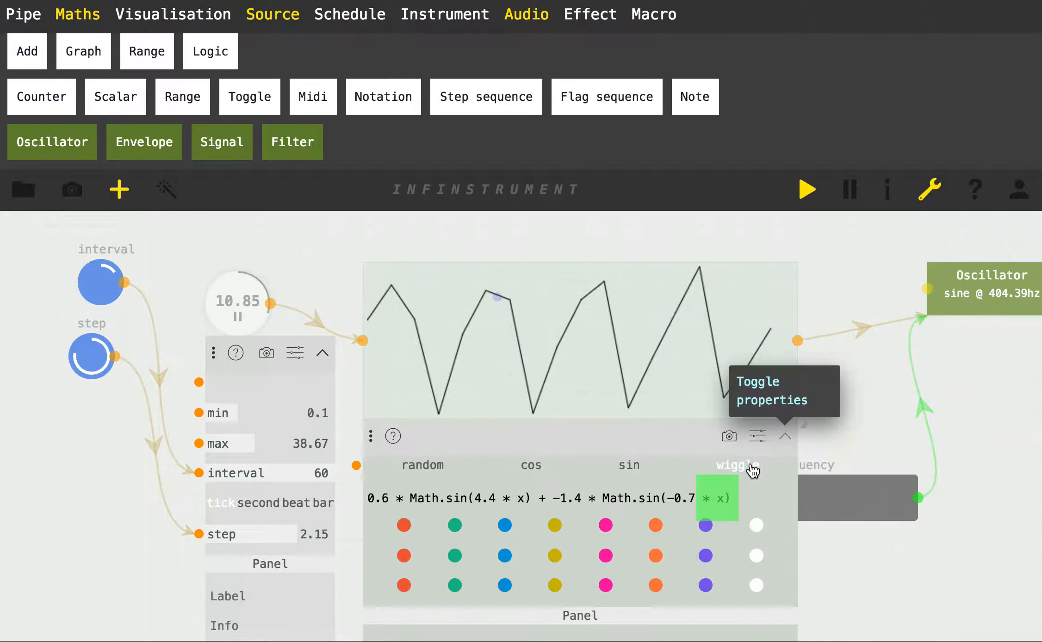
left_click(692, 615)
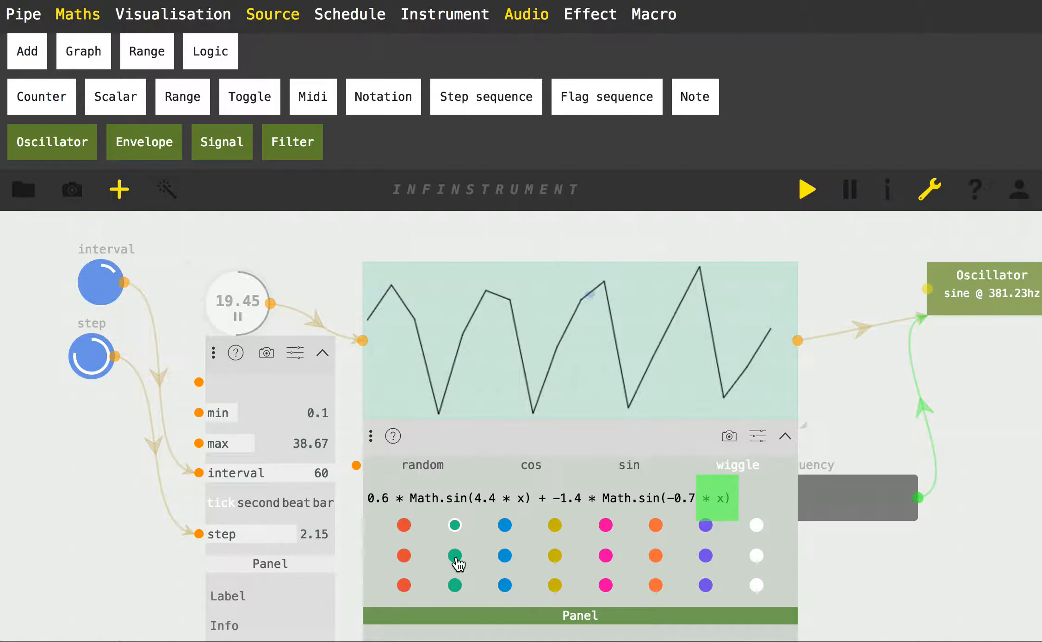
left_click(456, 585)
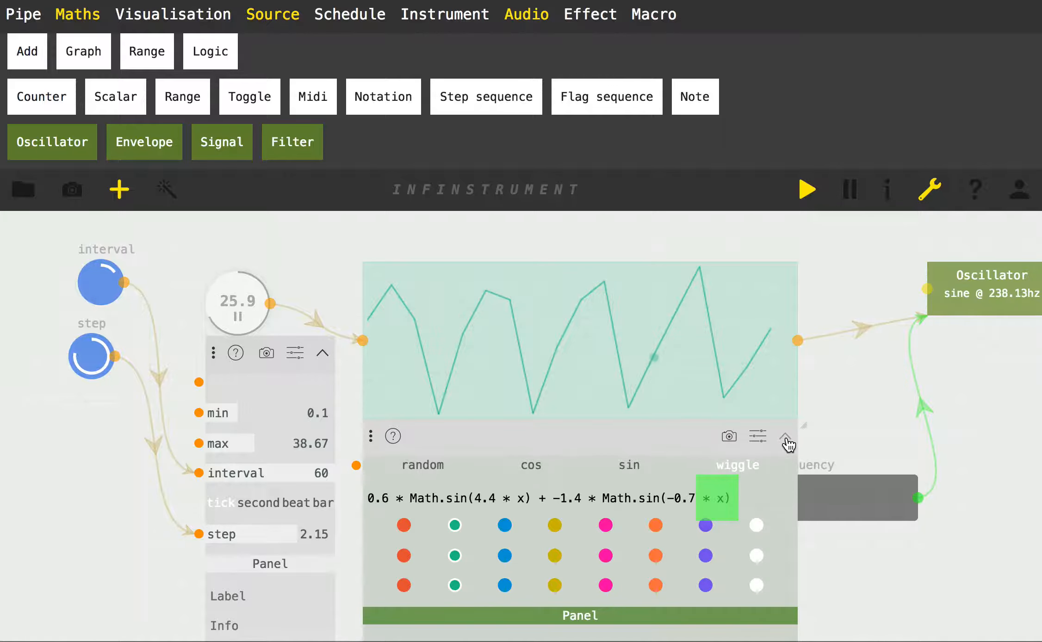
Change all three of the graph's colours to pink and collapse its settings
left_click(606, 527)
left_click(606, 557)
left_click(606, 584)
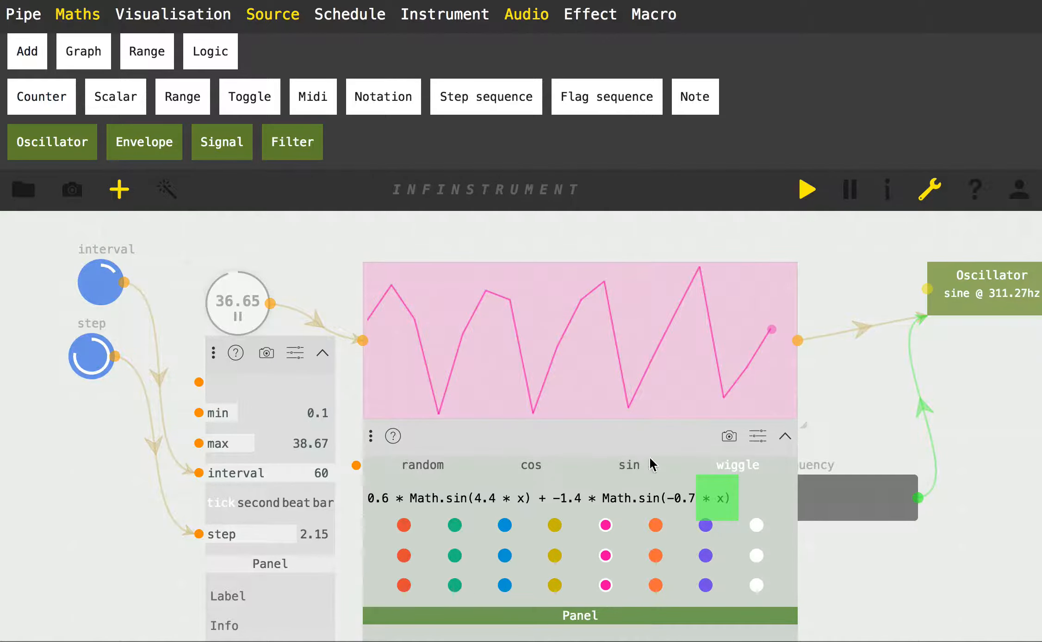
left_click(785, 437)
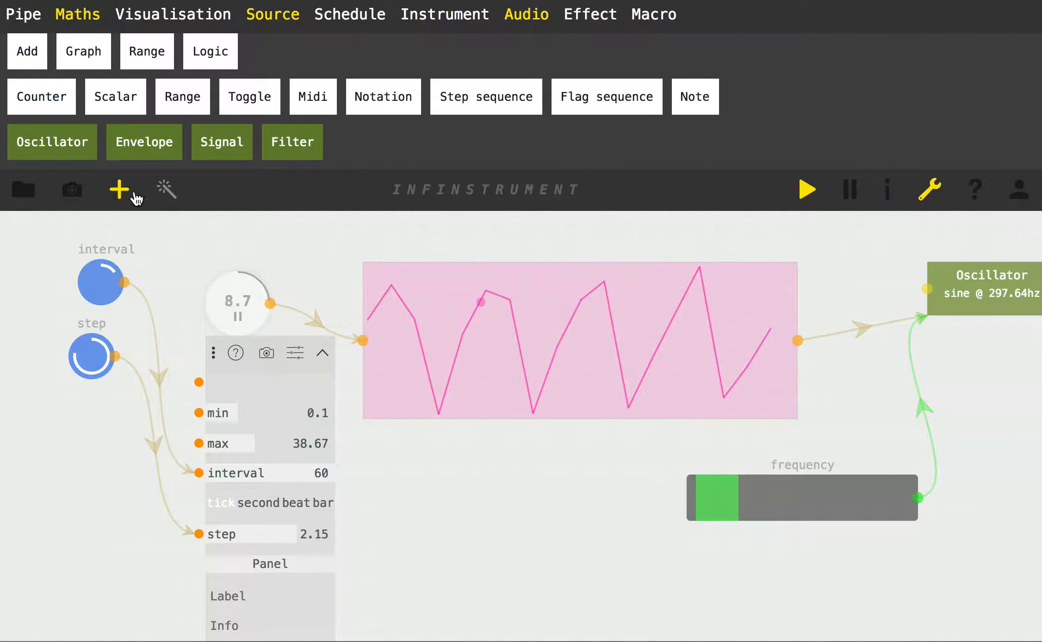
Hide the module palette, switch to the panel view and narrow the window to about a third of its width
left_click(115, 192)
left_click(931, 19)
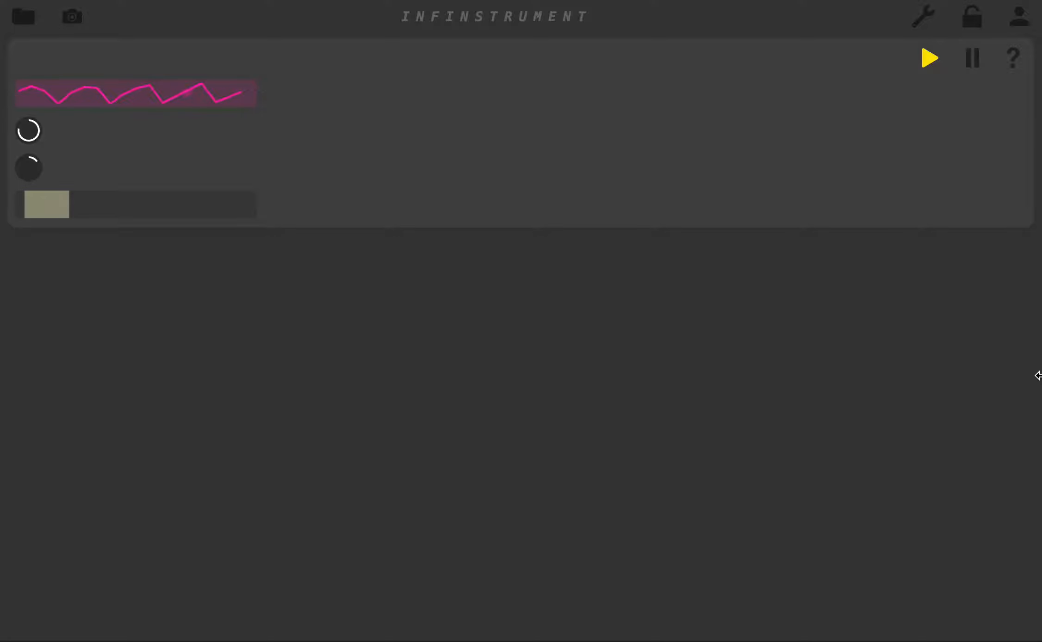
left_click_drag(1038, 375, 298, 288)
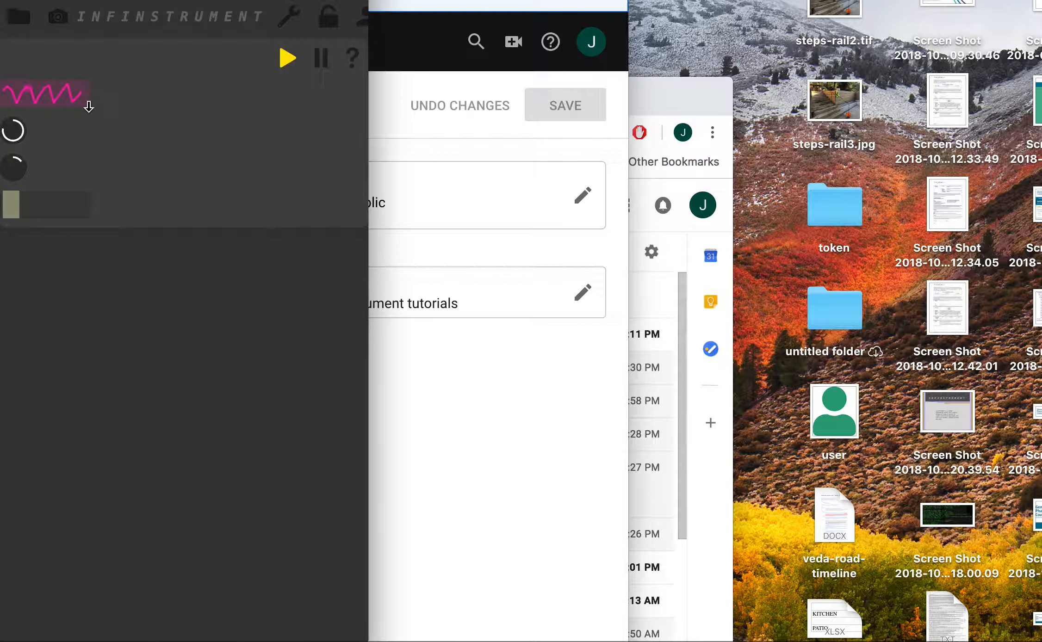
Enlarge the graph and range slider to the panel's full width, one above the other, with two enlarged knobs side by side beneath
left_click_drag(88, 107, 340, 200)
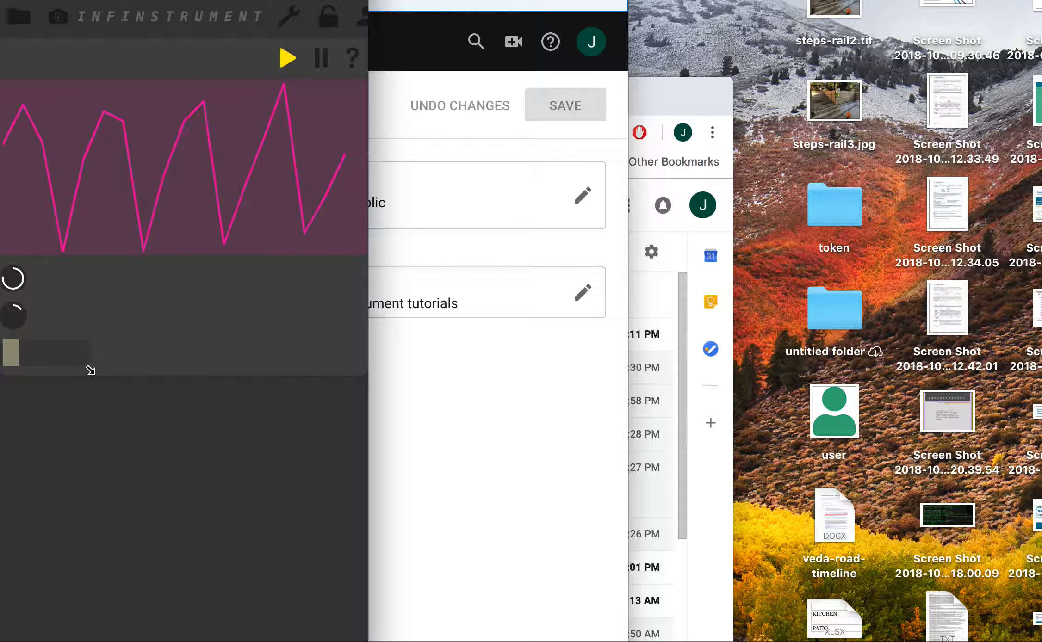
left_click_drag(91, 370, 365, 413)
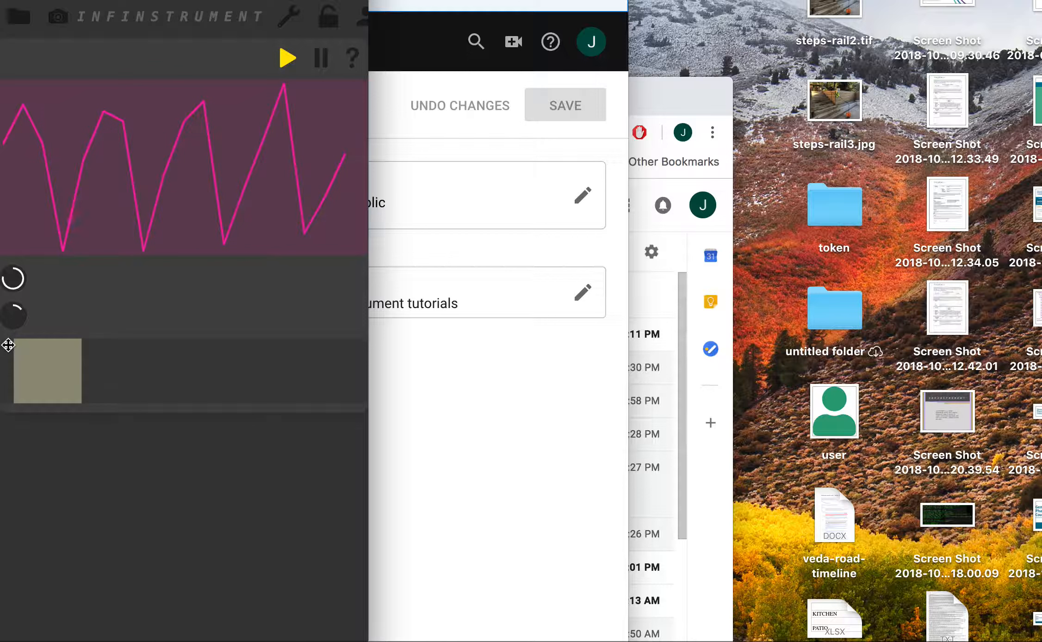
left_click_drag(16, 341, 70, 266)
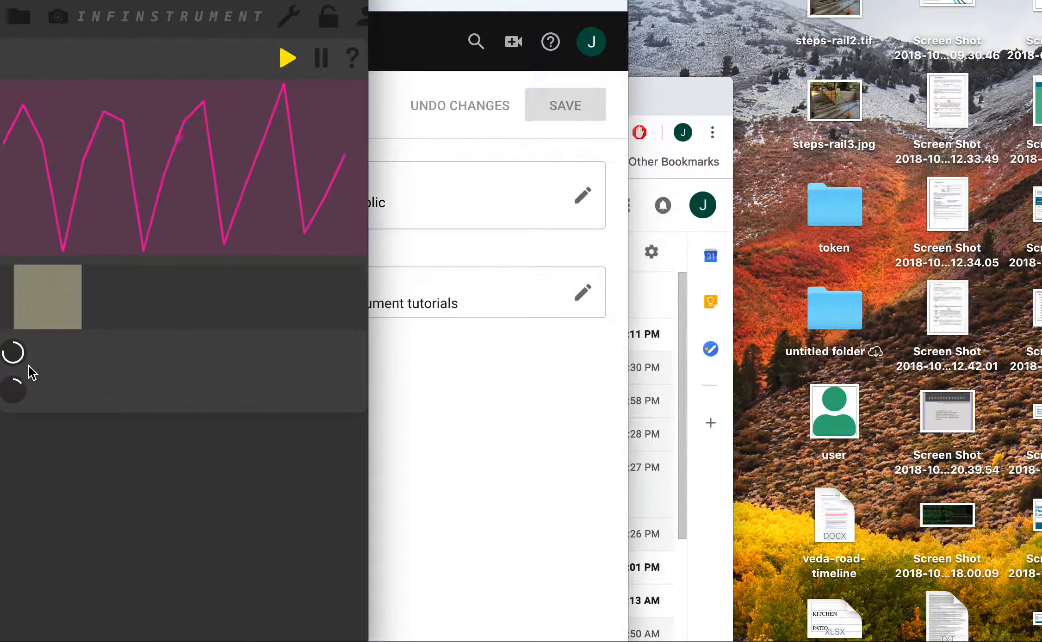
left_click_drag(24, 366, 143, 399)
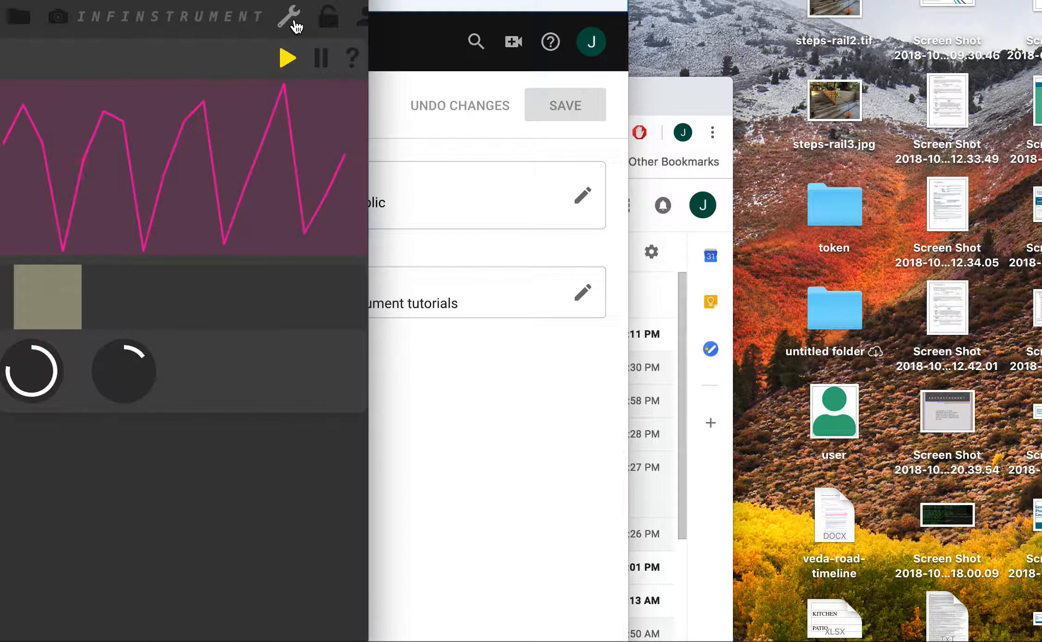
Return to the patch editing view and widen the window to about 798 px
left_click(296, 22)
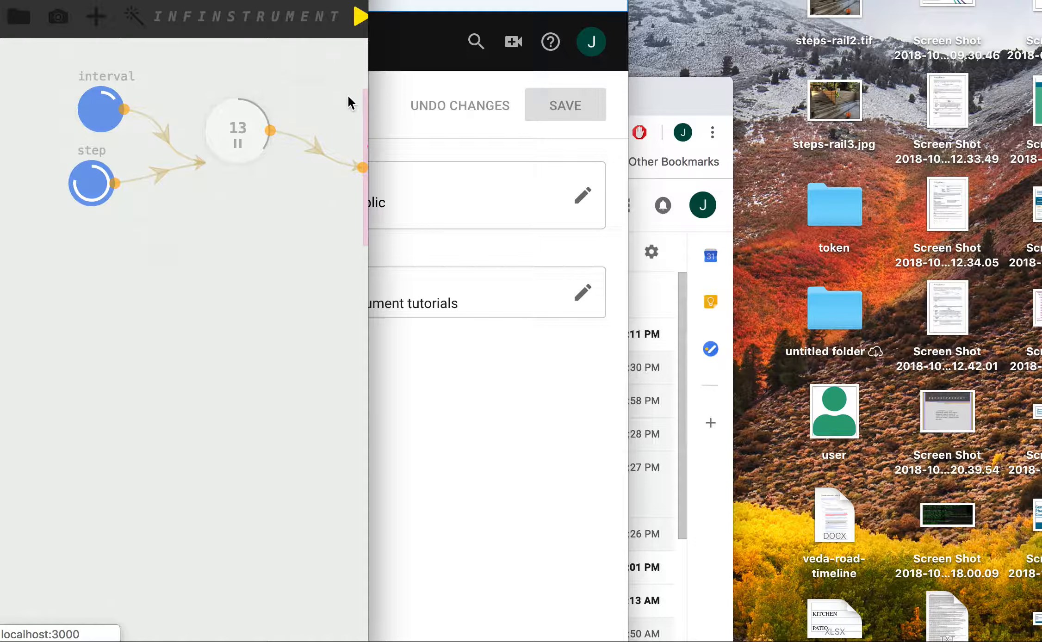
left_click_drag(372, 77, 737, 79)
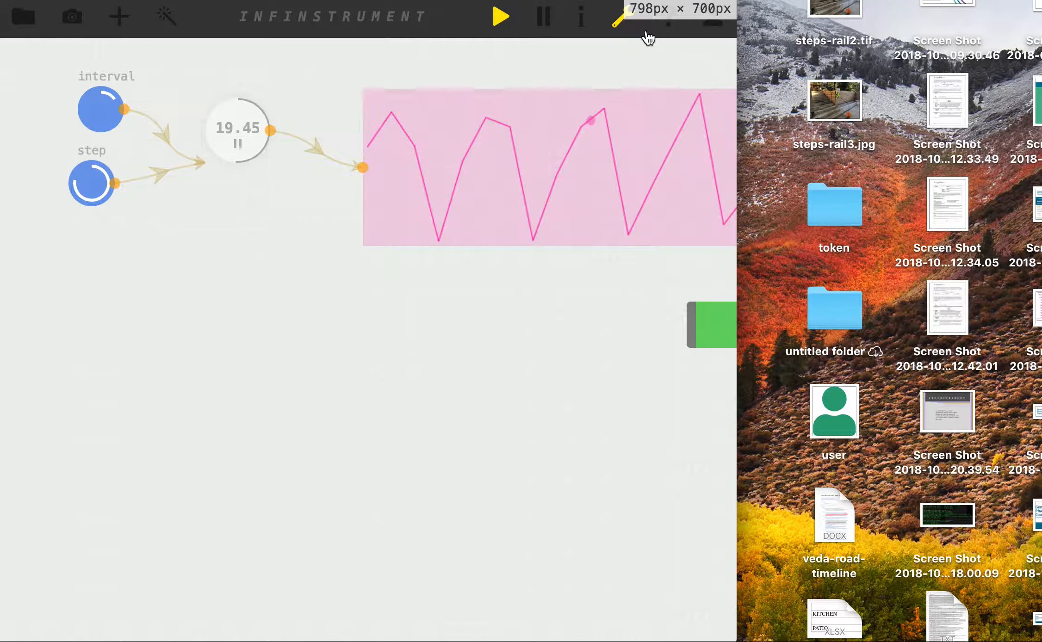
Switch to the panel view, shift the frequency range higher, then lower the first knob and raise the second
left_click(619, 23)
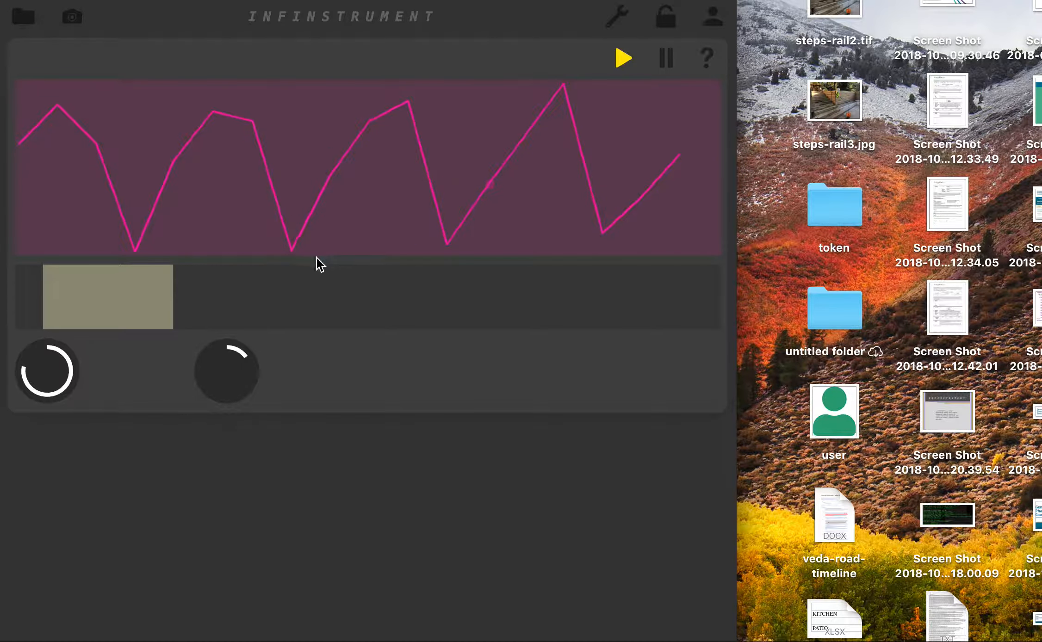
left_click_drag(121, 307, 209, 319)
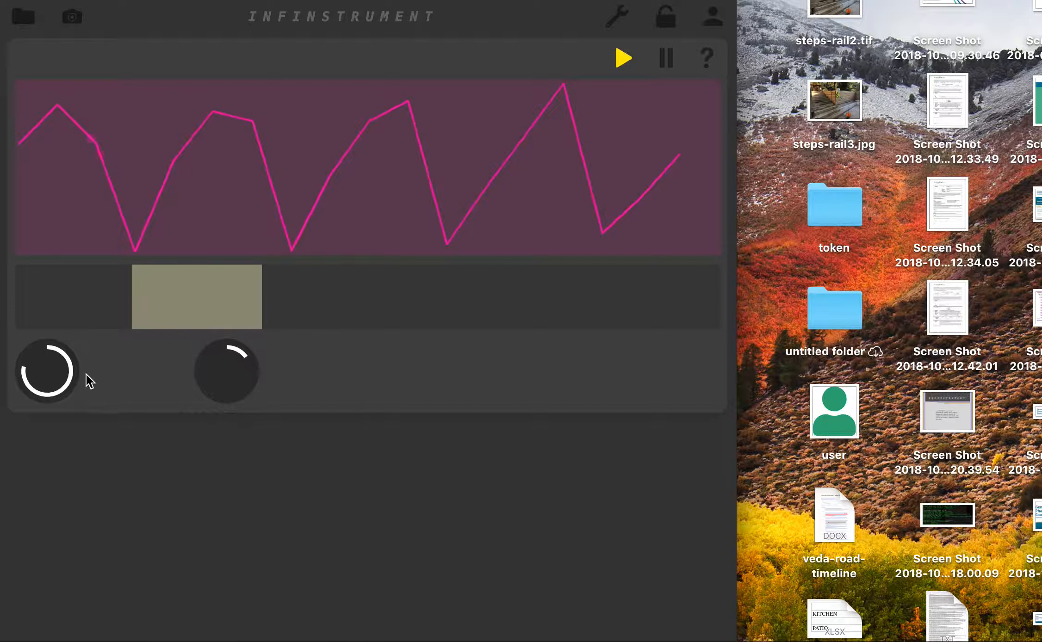
left_click_drag(52, 376, 14, 379)
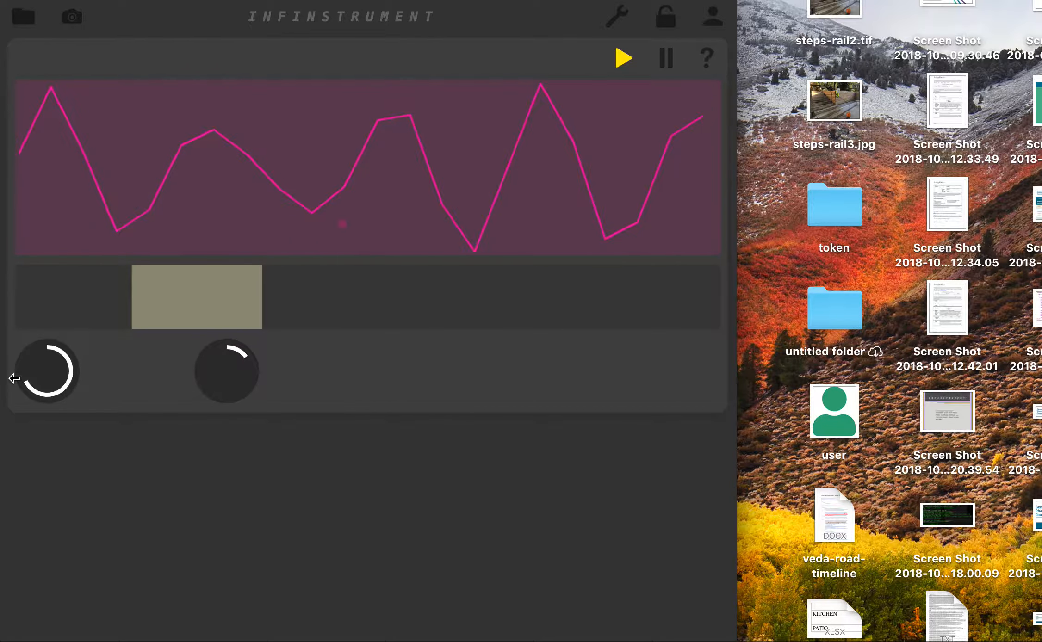
left_click_drag(228, 369, 343, 381)
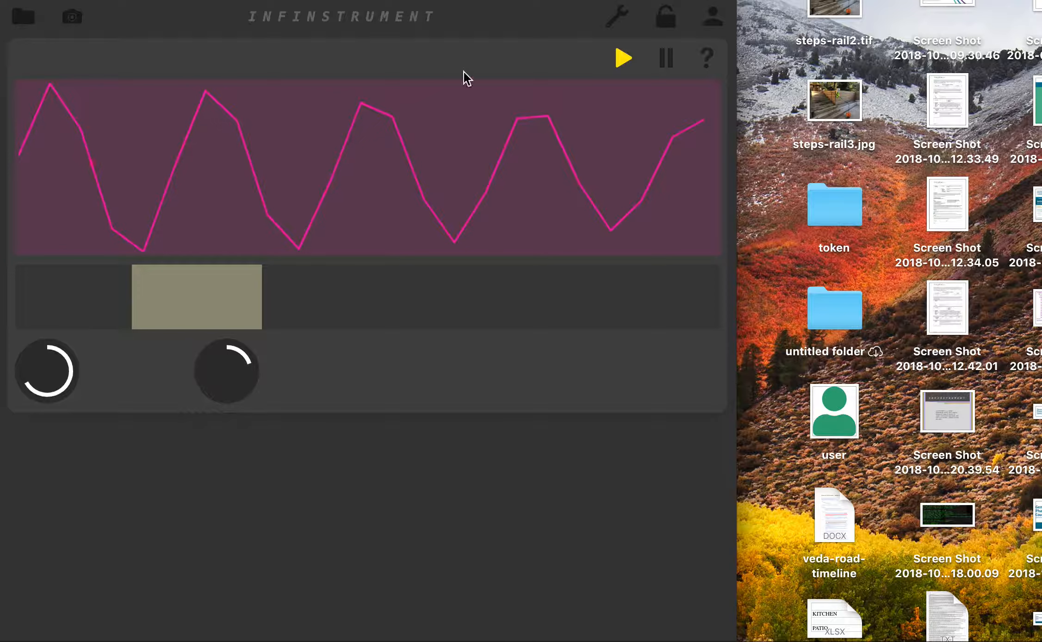
Return to the patch editing view and widen the window to about 1124 px so the whole patch fits
left_click(622, 19)
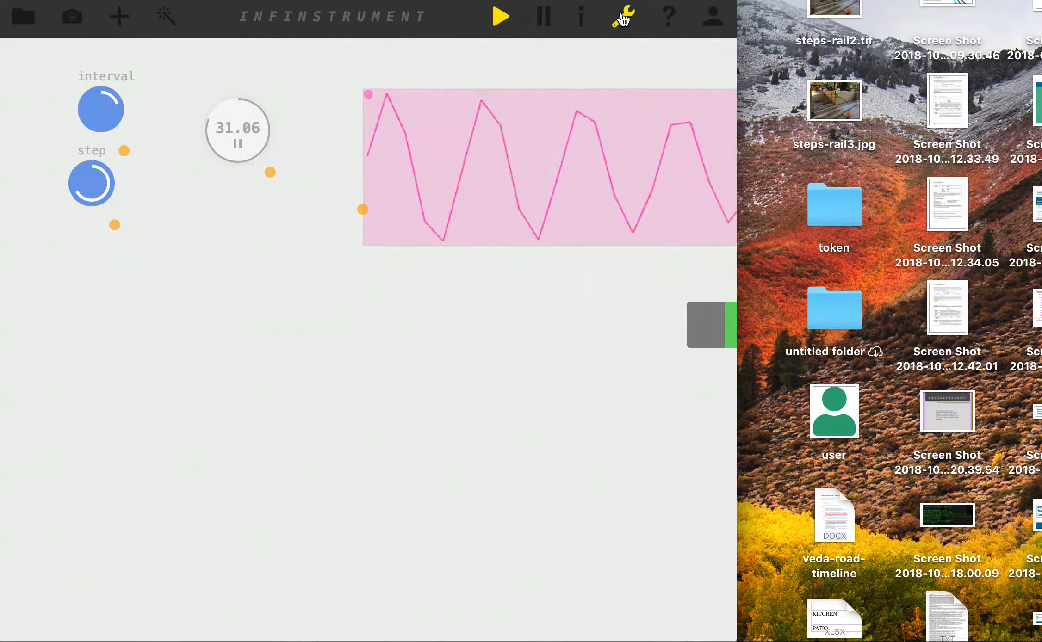
left_click_drag(738, 295, 1039, 315)
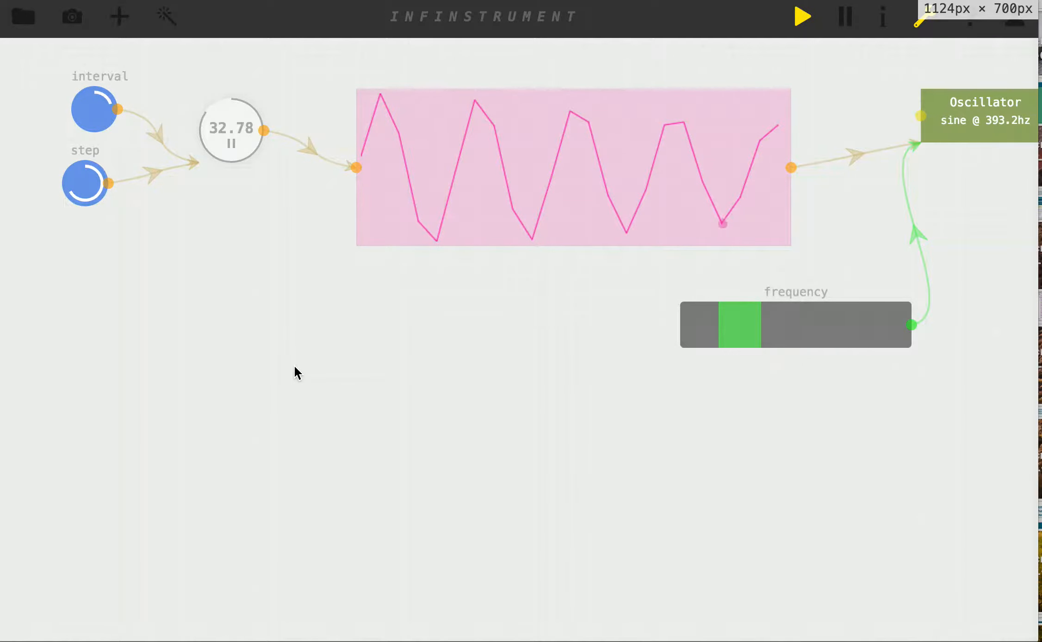
left_click_drag(302, 409, 309, 413)
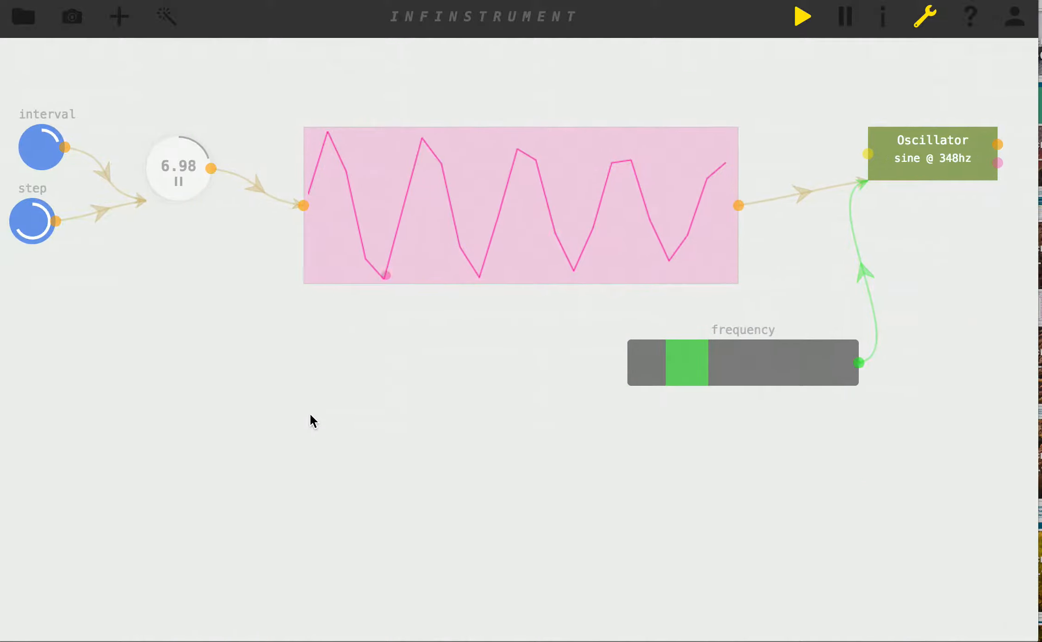
Select all modules of the patch, from the knobs to the oscillator, and collapse them into one macro
left_click(167, 19)
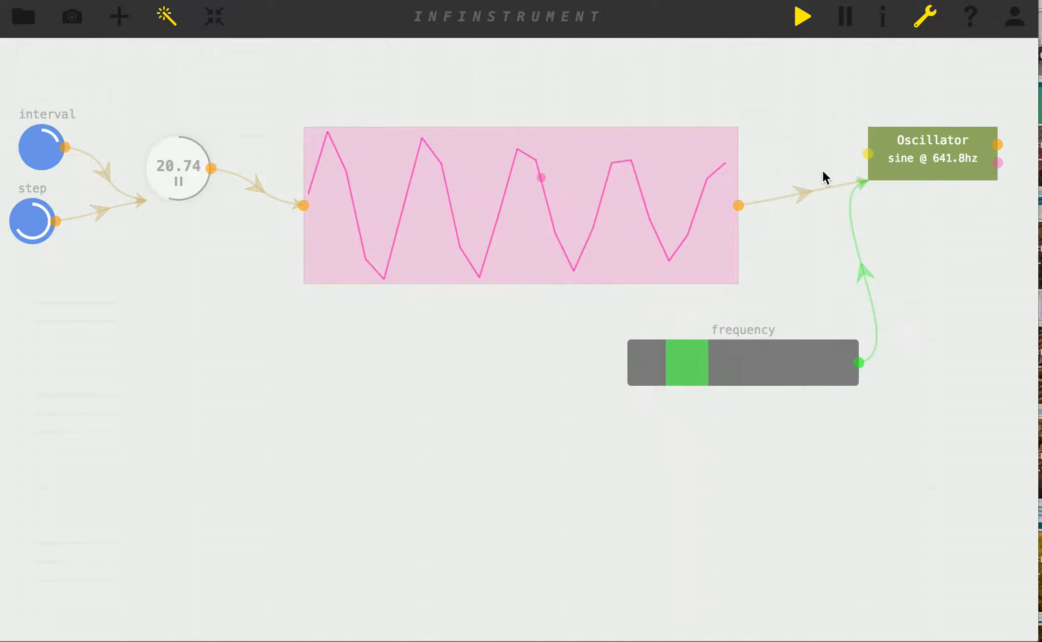
left_click_drag(1022, 59, 7, 484)
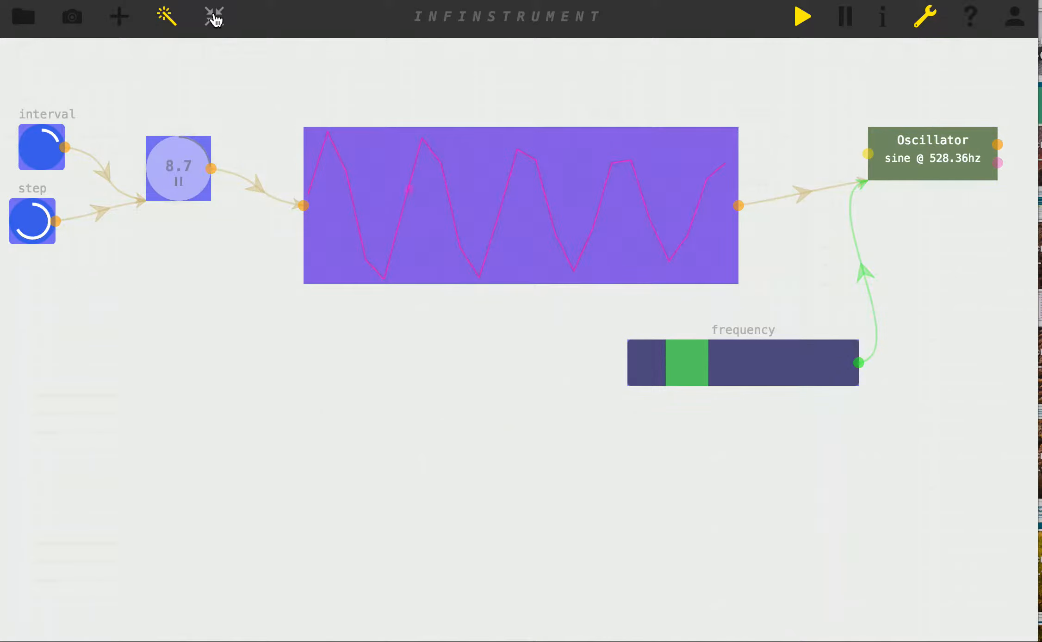
left_click(216, 22)
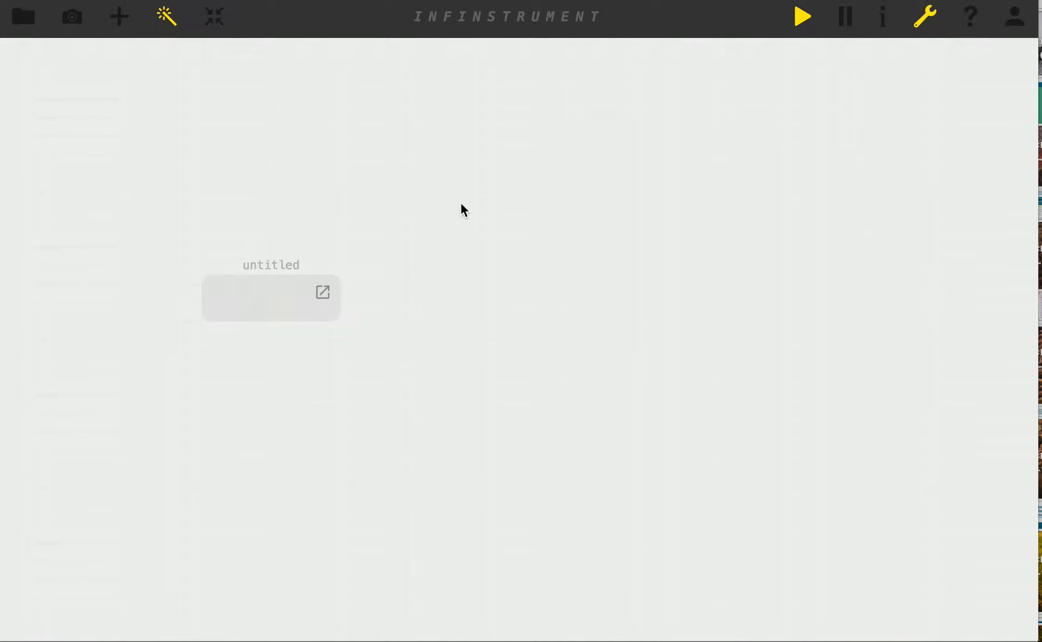
Stop playback, open the new macro in a widened editor and rename it Oscgraph
left_click(802, 17)
left_click(324, 296)
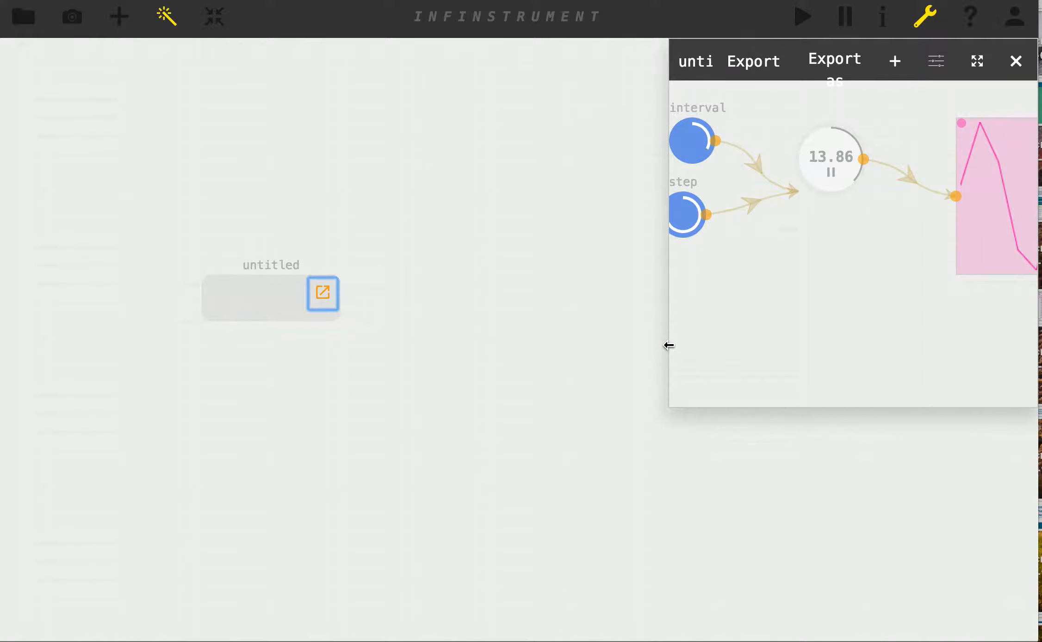
left_click_drag(669, 345, 218, 323)
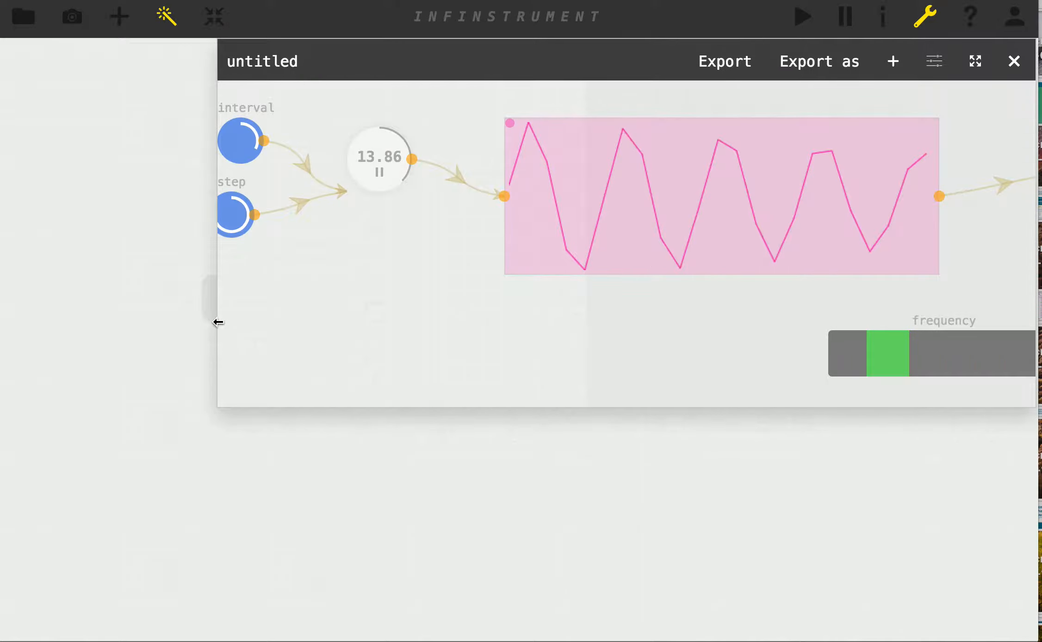
left_click(276, 65)
left_click_drag(300, 61, 178, 69)
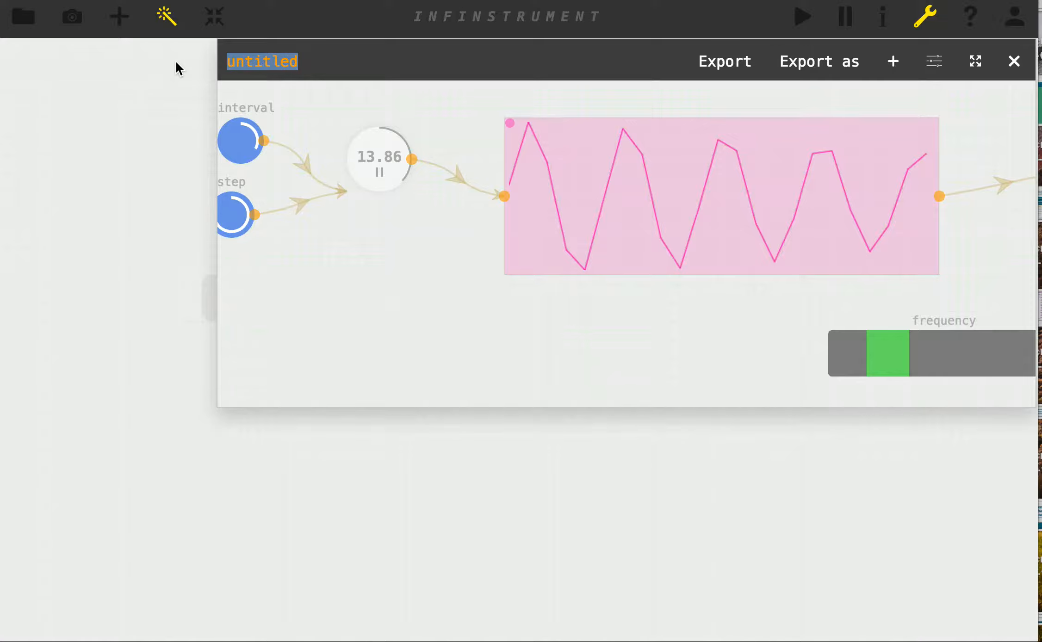
type("0")
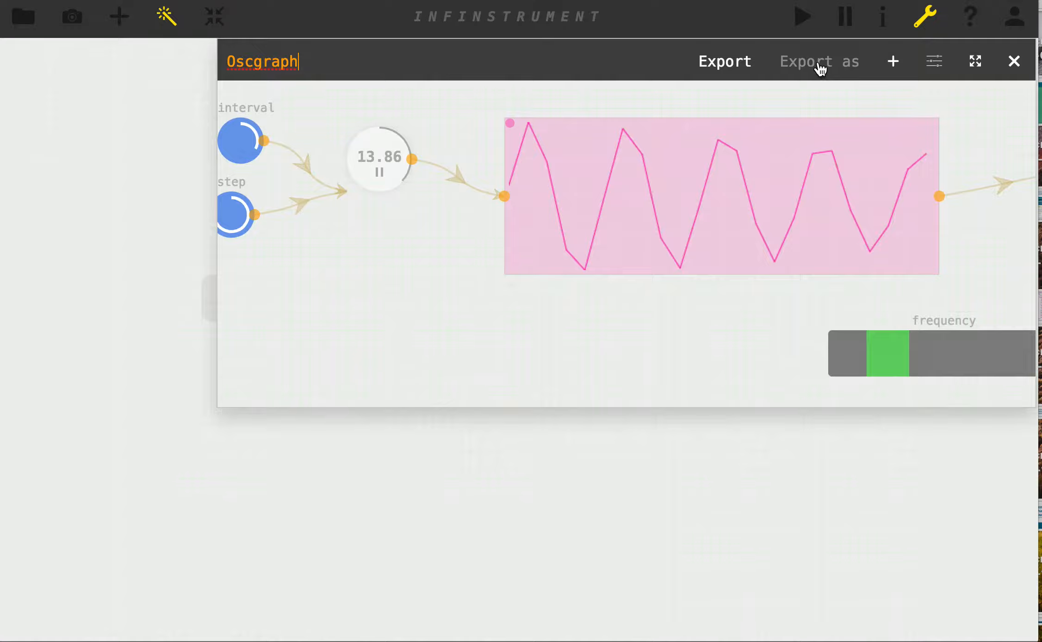
Export the macro as a reusable module with Oscgraph as its key, name and title, and close its editor
left_click_drag(307, 62, 217, 69)
key("ctrl+c")
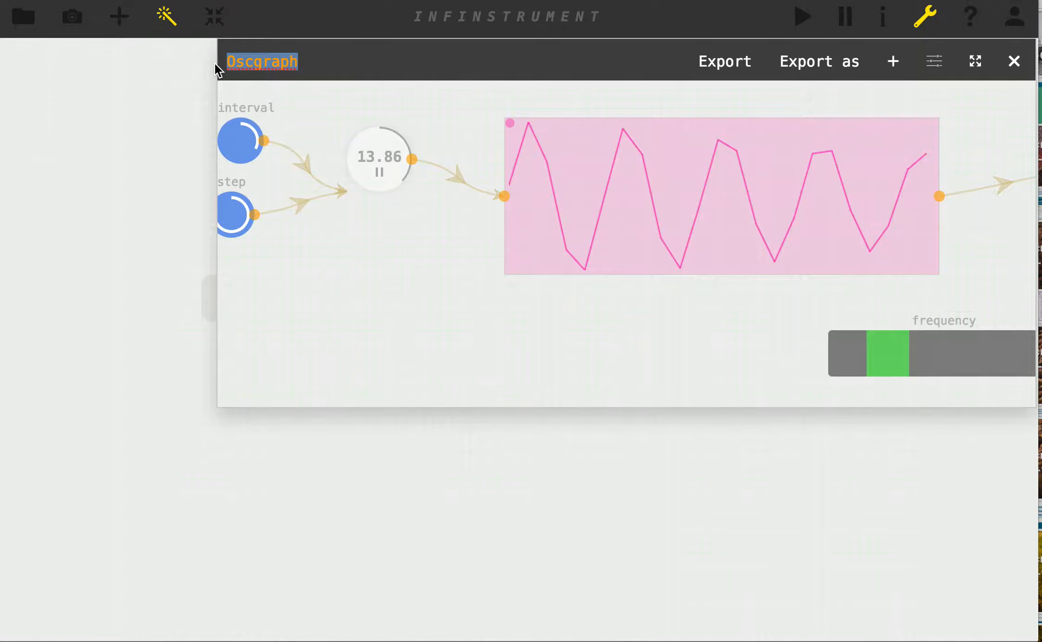
left_click(791, 62)
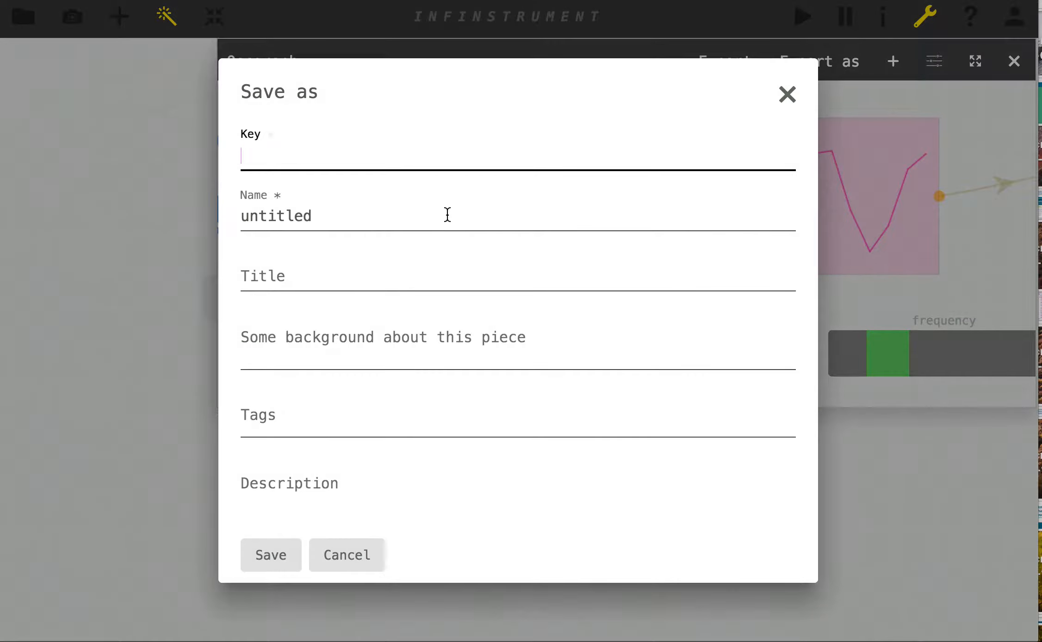
key("ctrl+v")
left_click(296, 197)
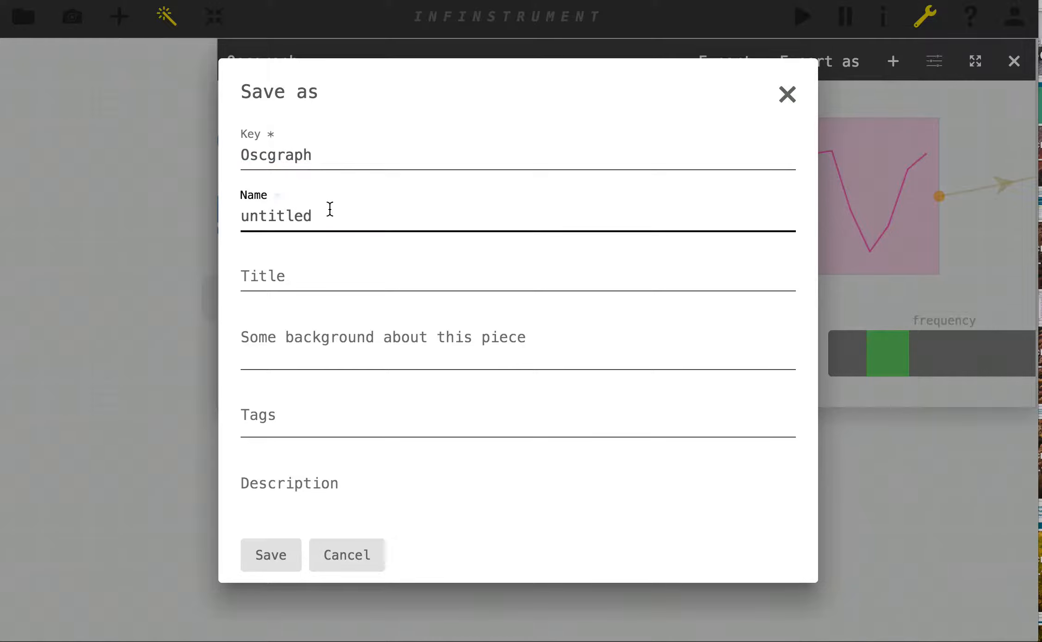
key("ctrl+a")
key("ctrl+v")
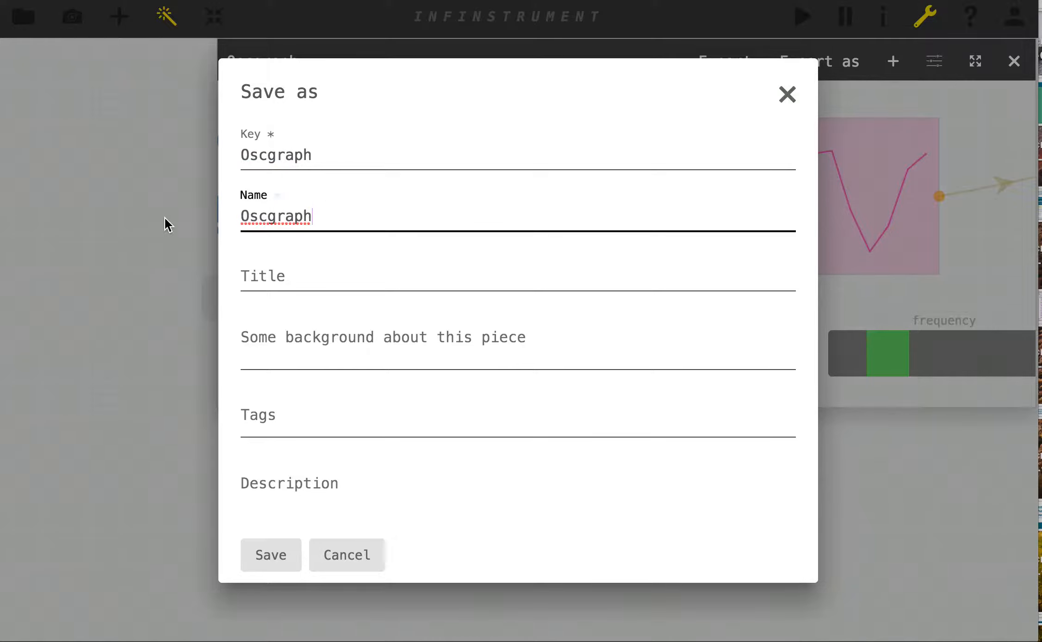
left_click(271, 272)
key("ctrl+v")
left_click(271, 556)
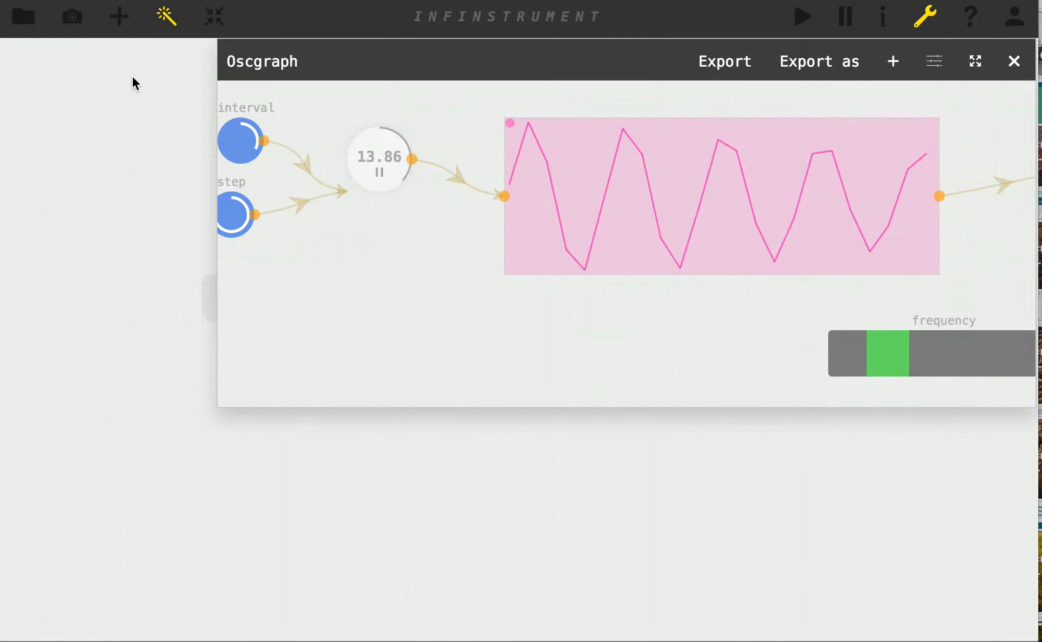
left_click(1014, 61)
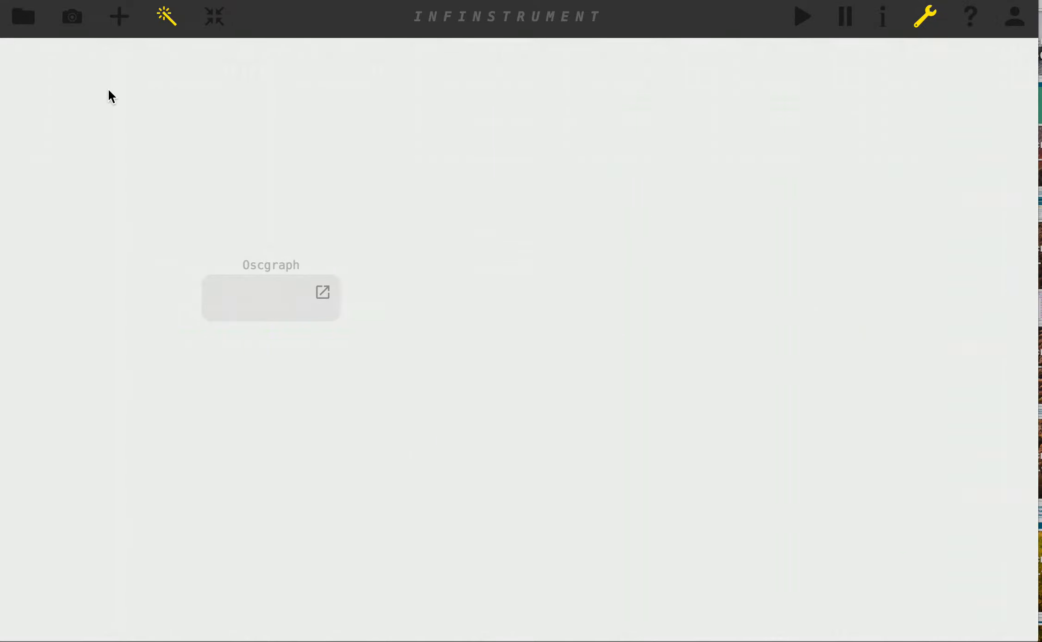
Show only the Macro modules in the palette, add a second Oscgraph and place the original to its right
left_click(119, 17)
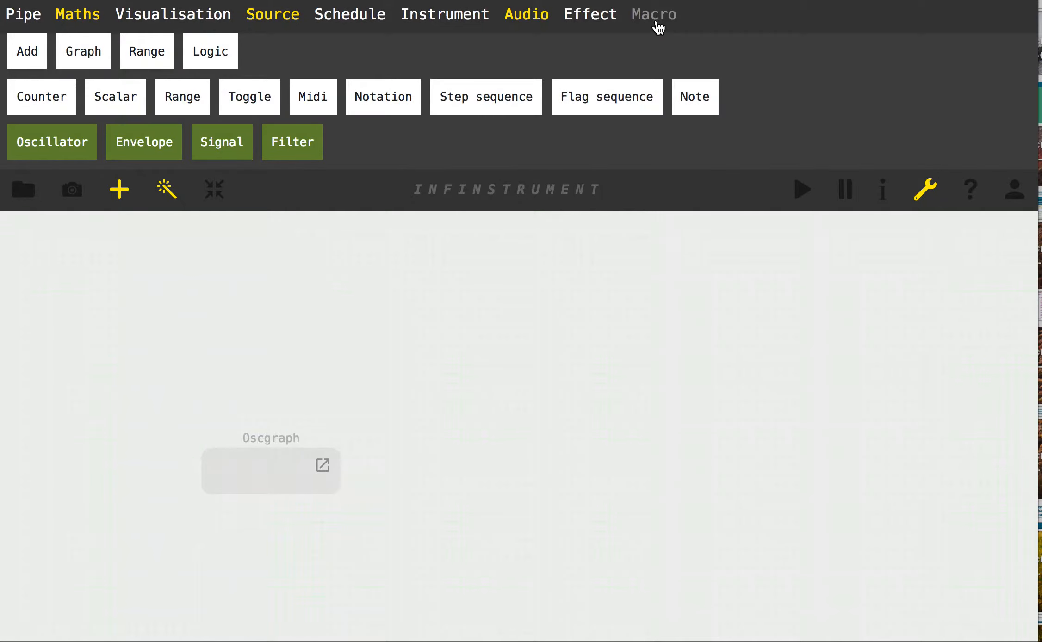
left_click(290, 12)
left_click(521, 16)
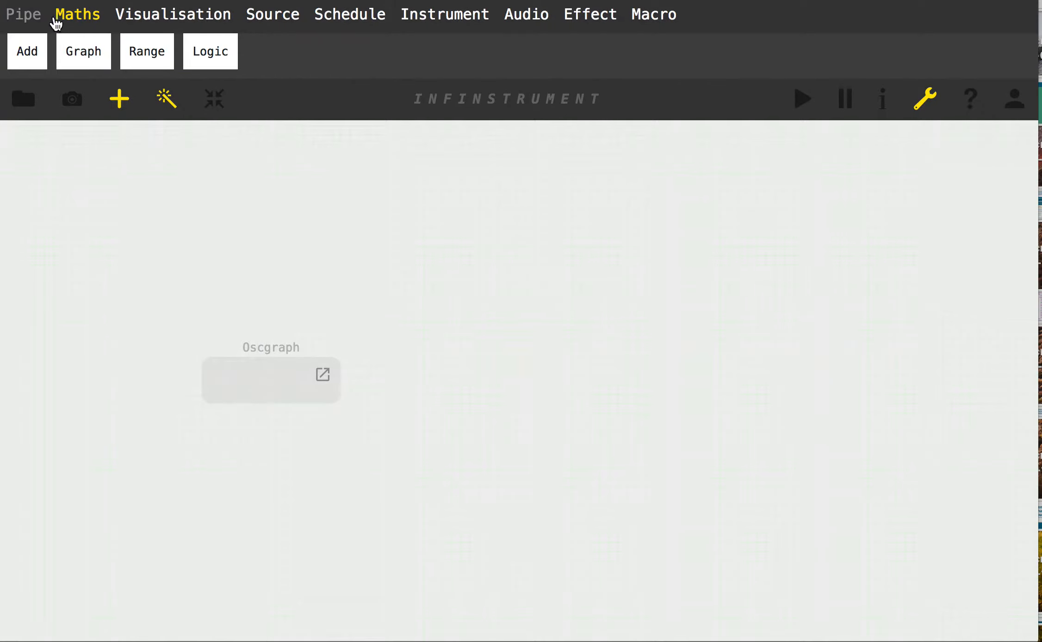
left_click(77, 12)
left_click(654, 19)
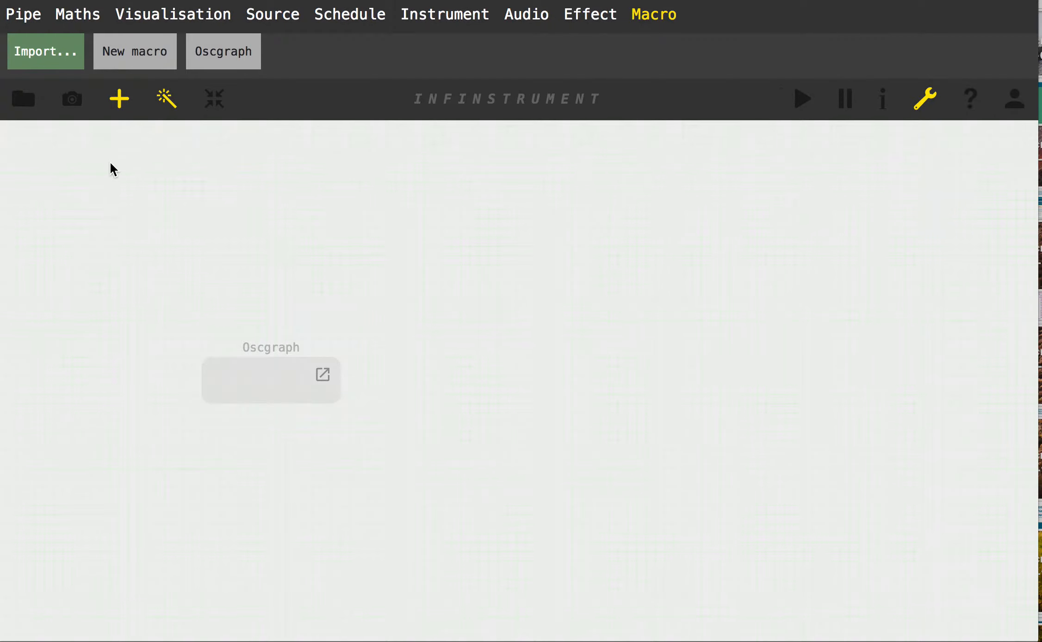
left_click_drag(218, 48, 253, 231)
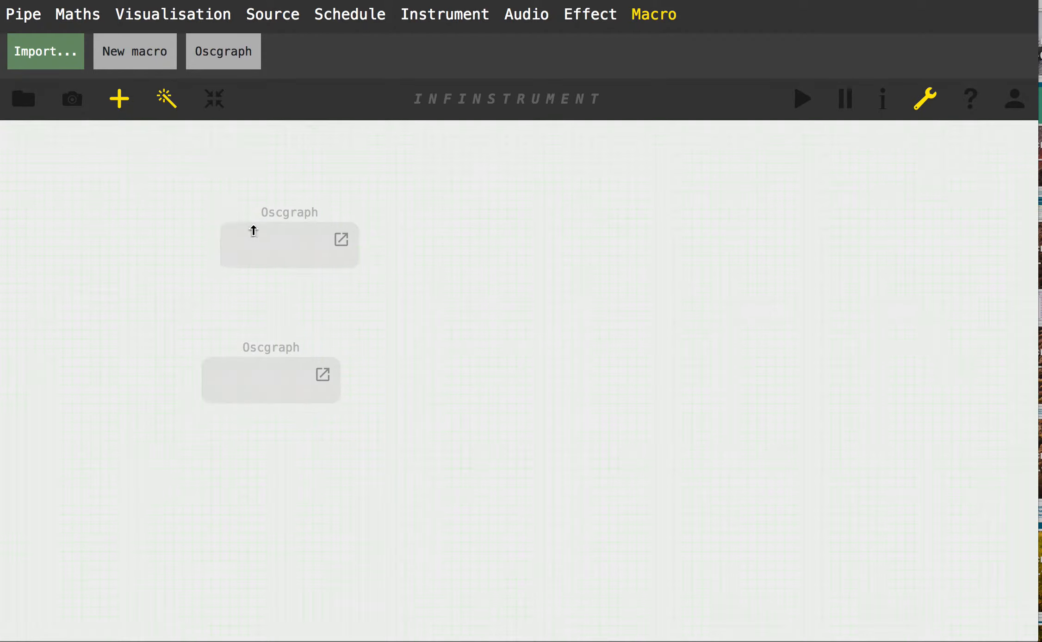
mouse_move(187, 386)
left_click_drag(207, 420, 439, 281)
Expand the settings of both Oscgraph macros and enable Panel on each
left_click(347, 287)
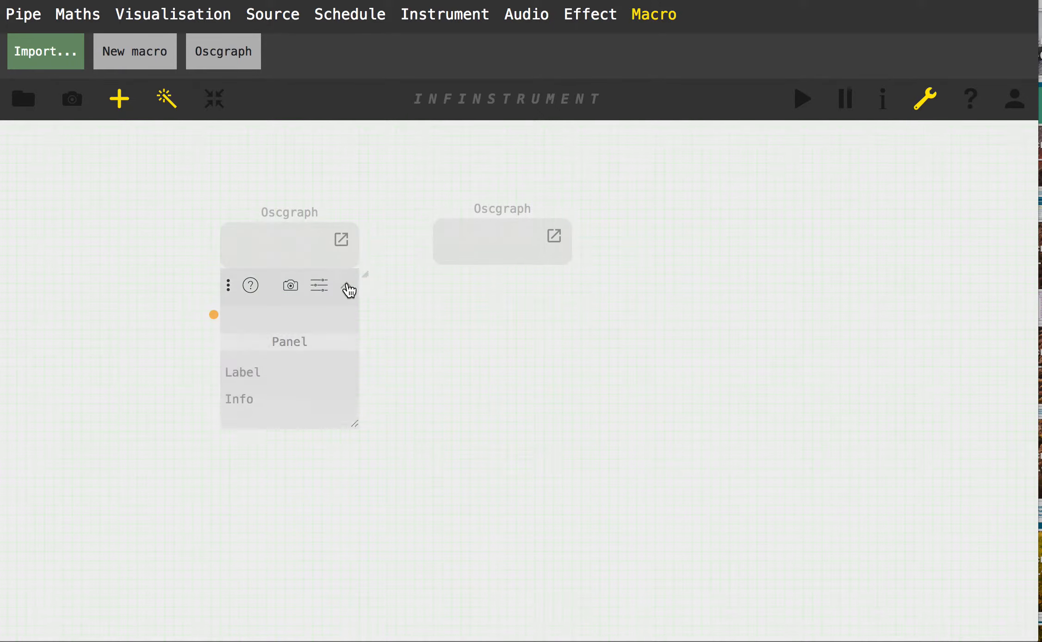
left_click(289, 345)
mouse_move(481, 225)
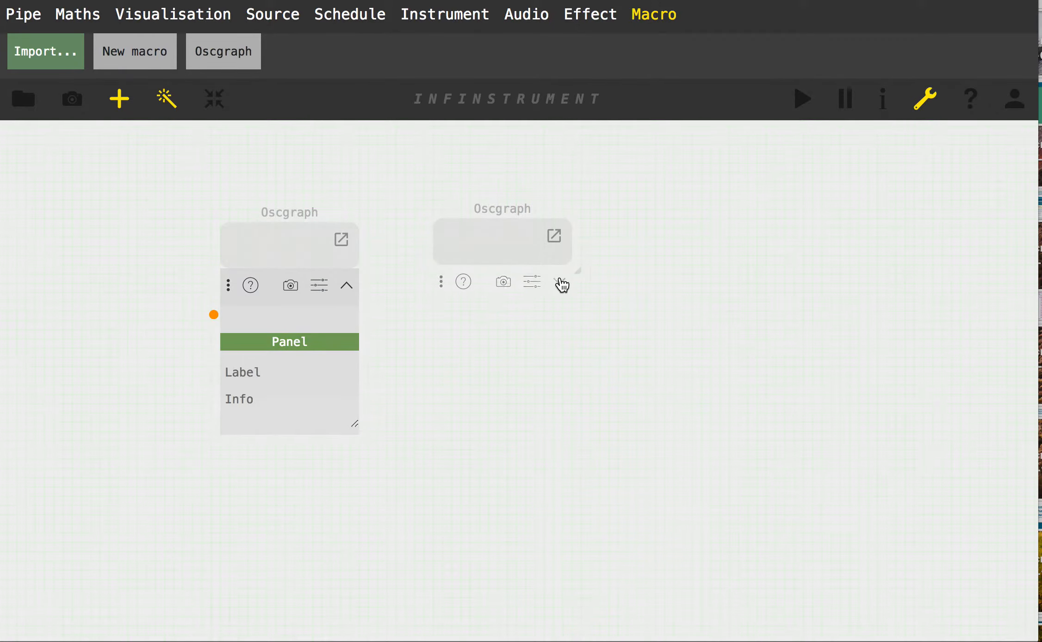
left_click(561, 283)
left_click(487, 340)
Add a third Oscgraph macro right of the other two, enable Panel on it and align it with the row
left_click_drag(216, 41, 696, 190)
mouse_move(806, 236)
left_click(809, 258)
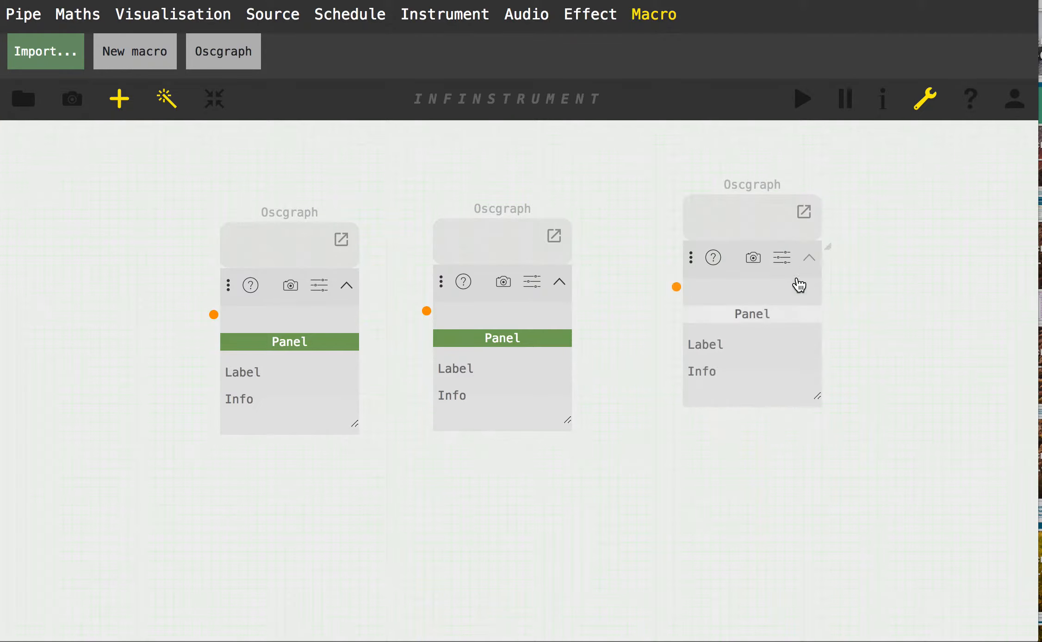
left_click(750, 320)
left_click_drag(689, 258, 663, 286)
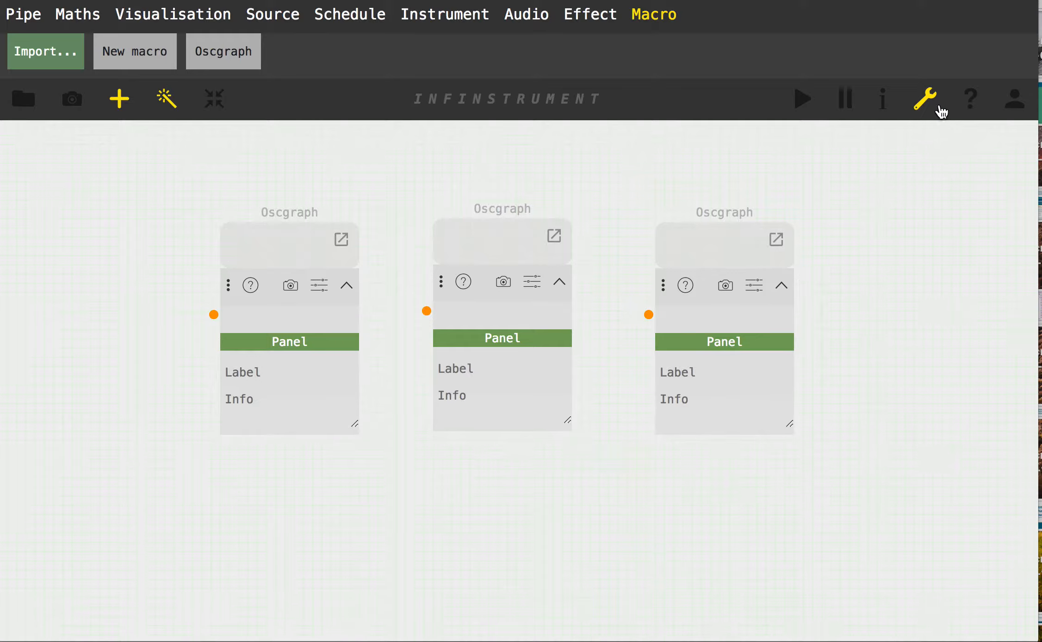
Switch to the panel view and heighten the first Oscgraph panel to just enclose its graph, range slider and knobs
left_click(927, 100)
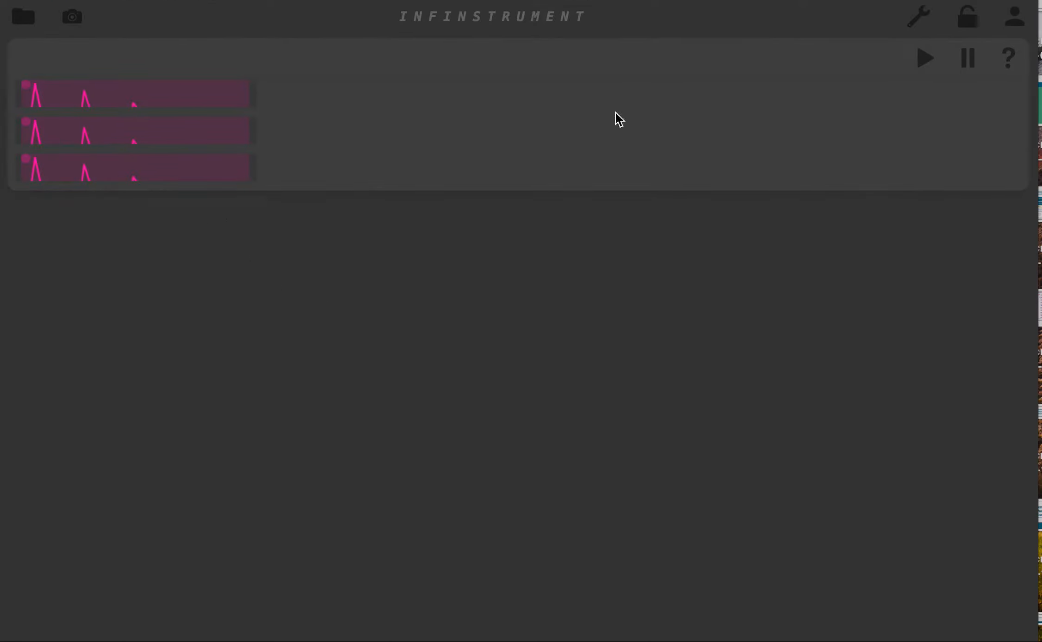
left_click(139, 106)
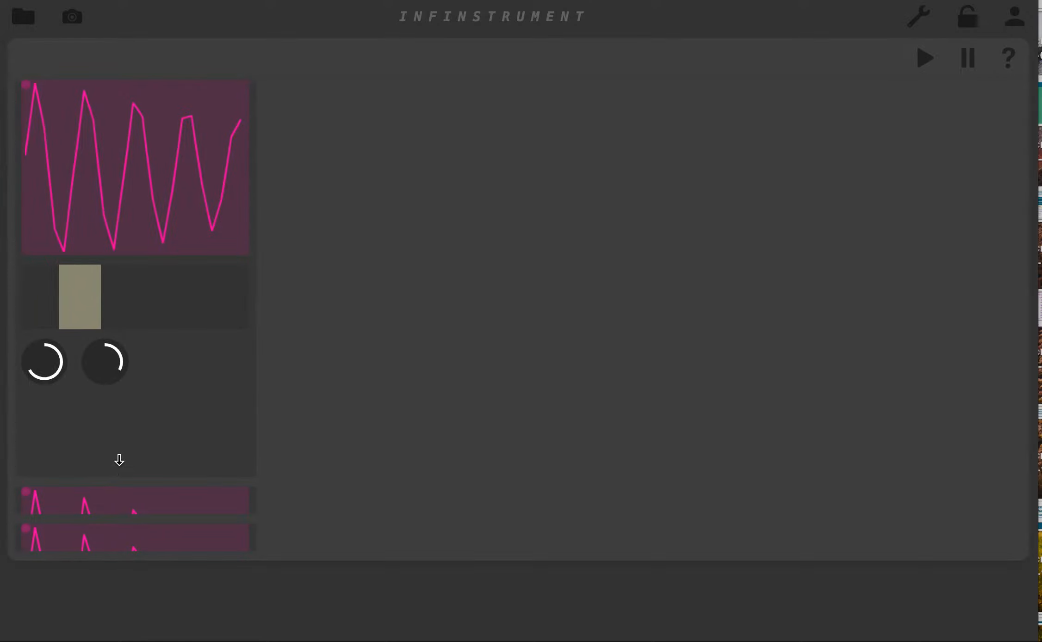
left_click_drag(119, 460, 119, 401)
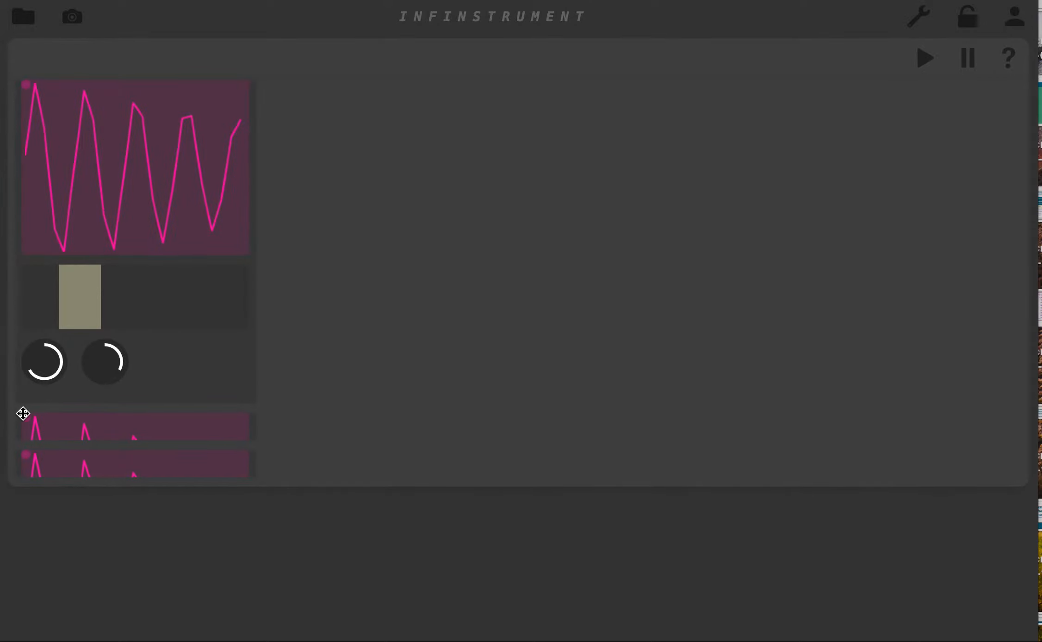
Arrange the second and third Oscgraph panels in a row beside the first and extend them to the same height
left_click_drag(24, 413, 280, 115)
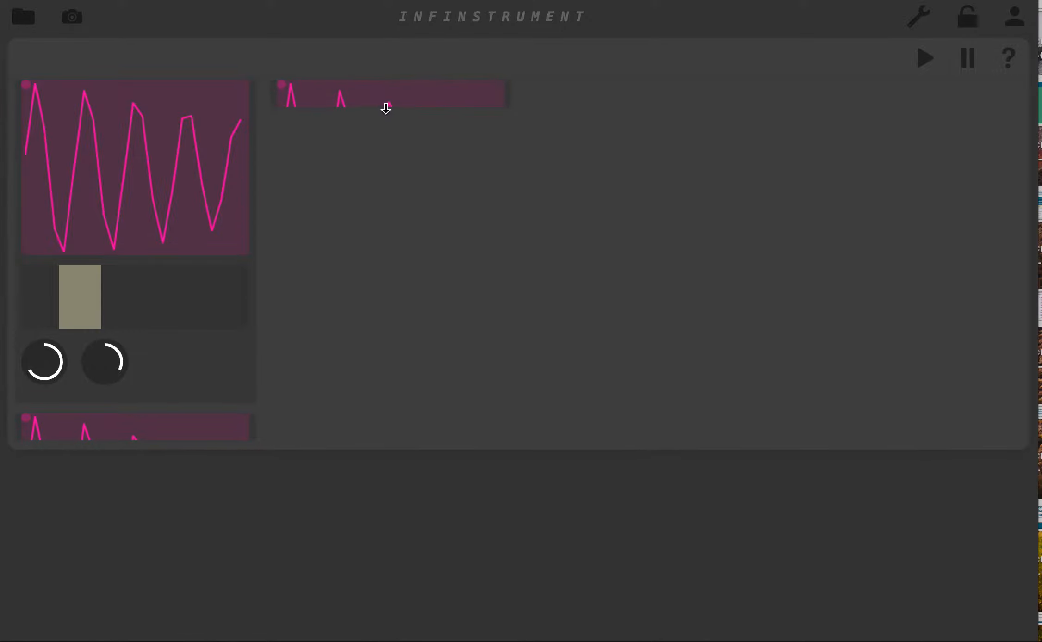
left_click_drag(385, 108, 385, 399)
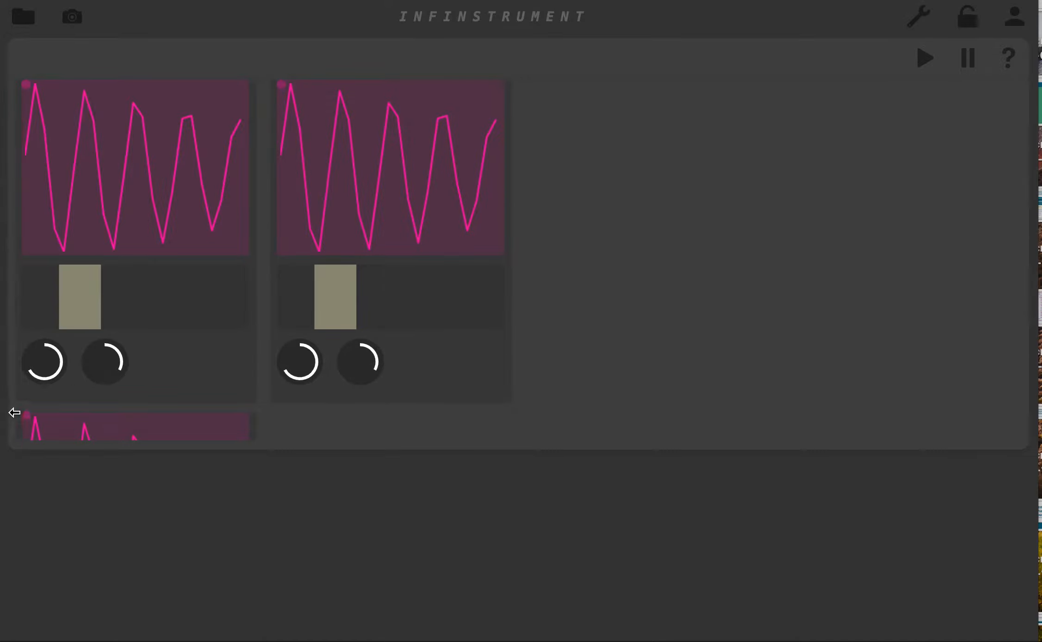
left_click_drag(18, 416, 526, 178)
left_click_drag(635, 107, 634, 393)
Start playback and slightly raise the upper end of the first Oscgraph panel's frequency range
left_click(923, 58)
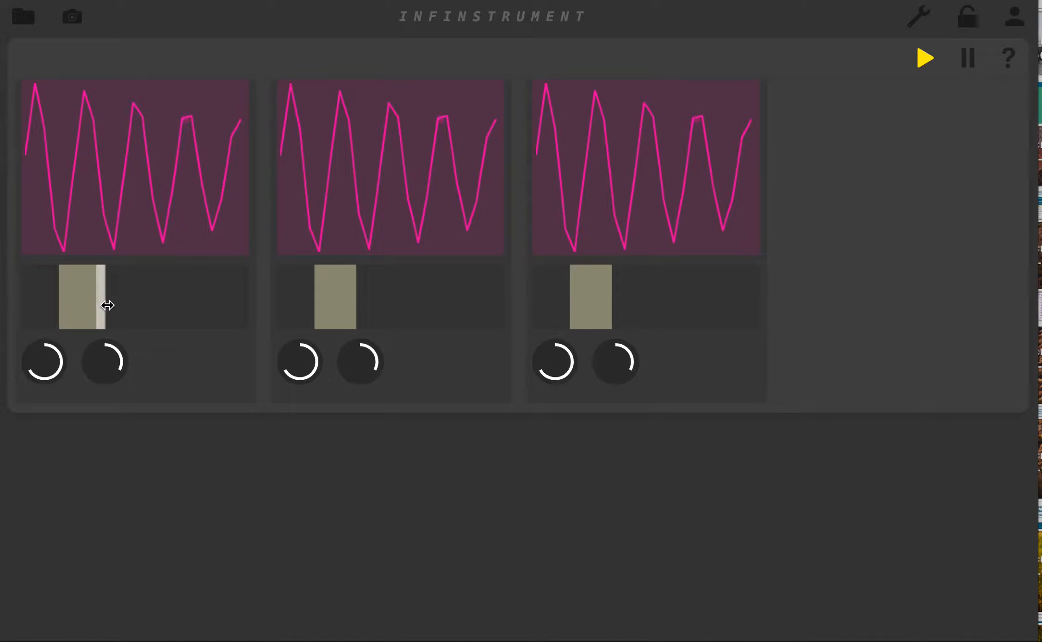
left_click_drag(107, 305, 109, 306)
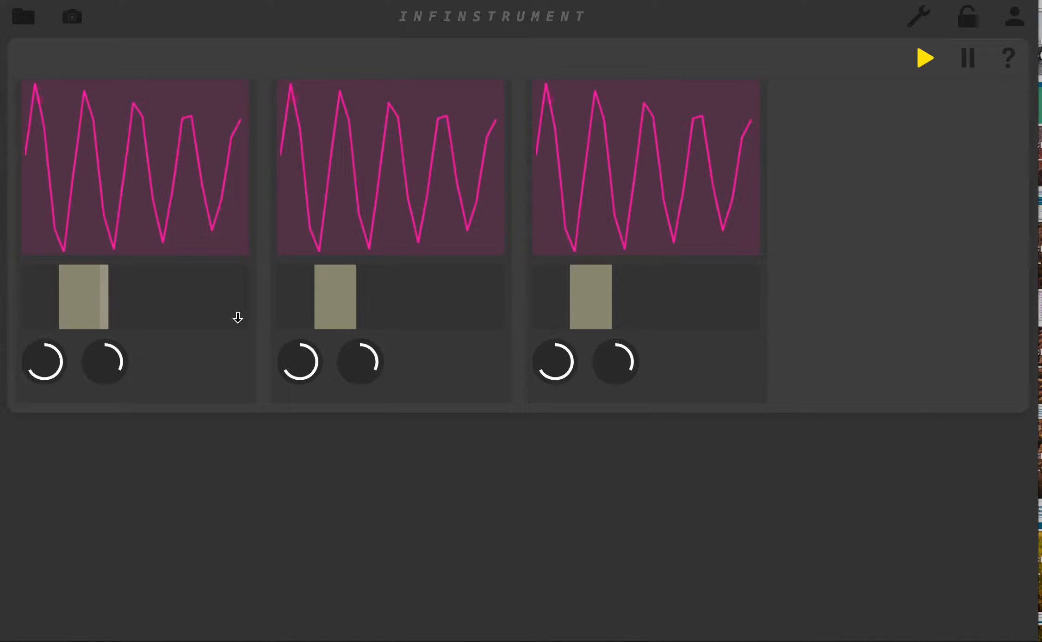